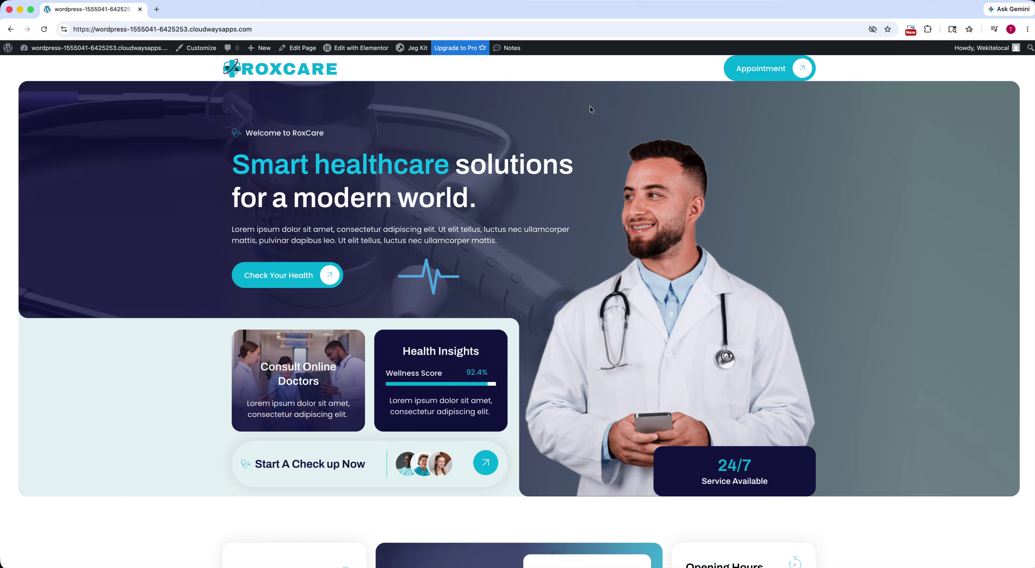
Step: Look over the homepage and open the menu management page in the WordPress dashboard
scroll(624, 140, down, 10)
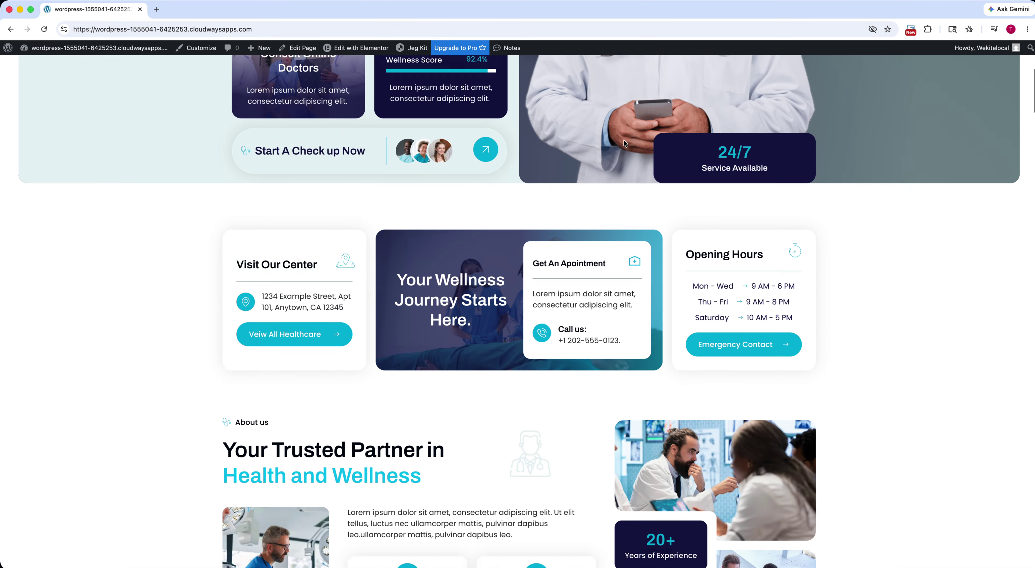
scroll(623, 139, down, 10)
scroll(624, 139, up, 20)
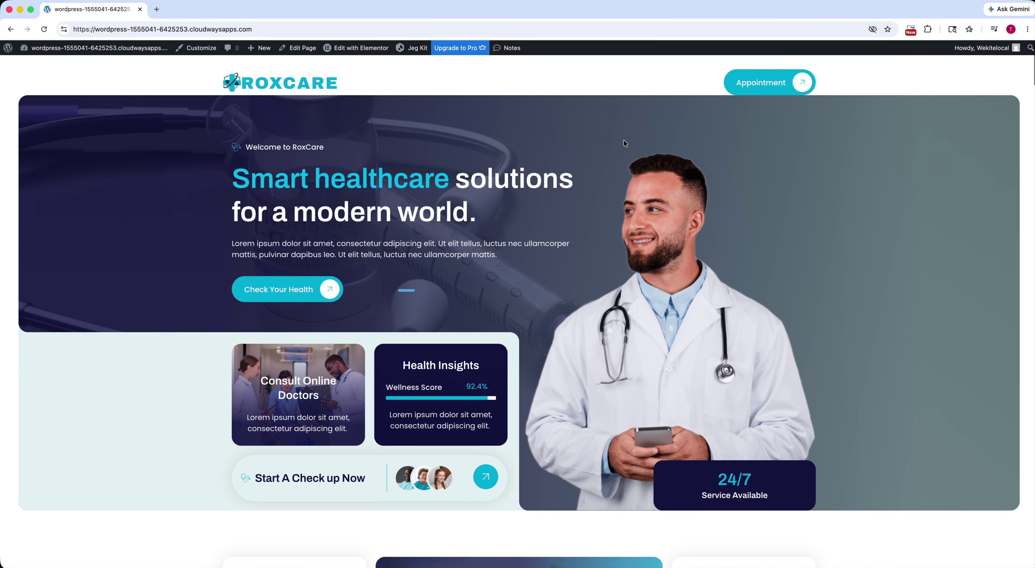
click(107, 48)
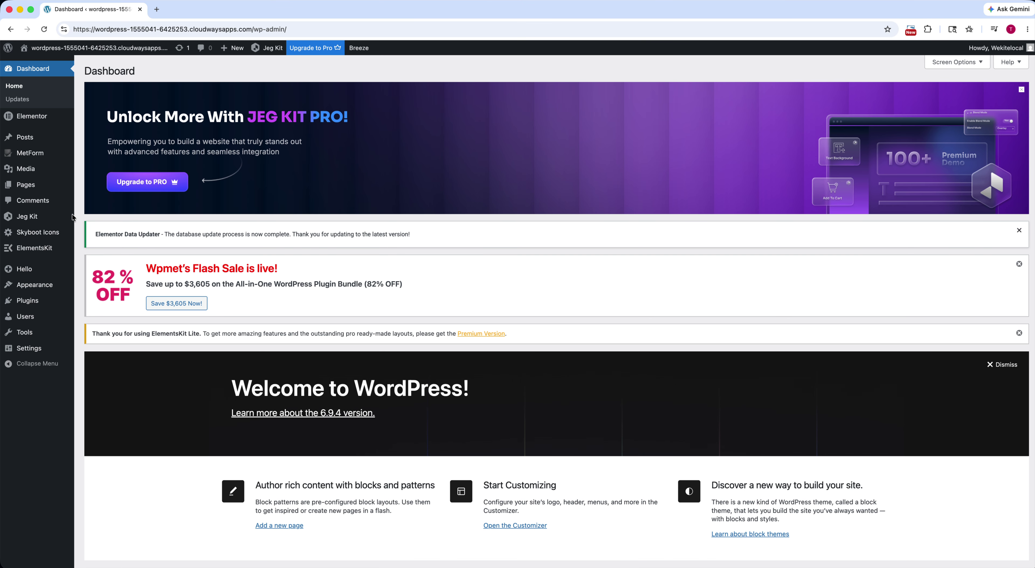
mouse_move(25, 284)
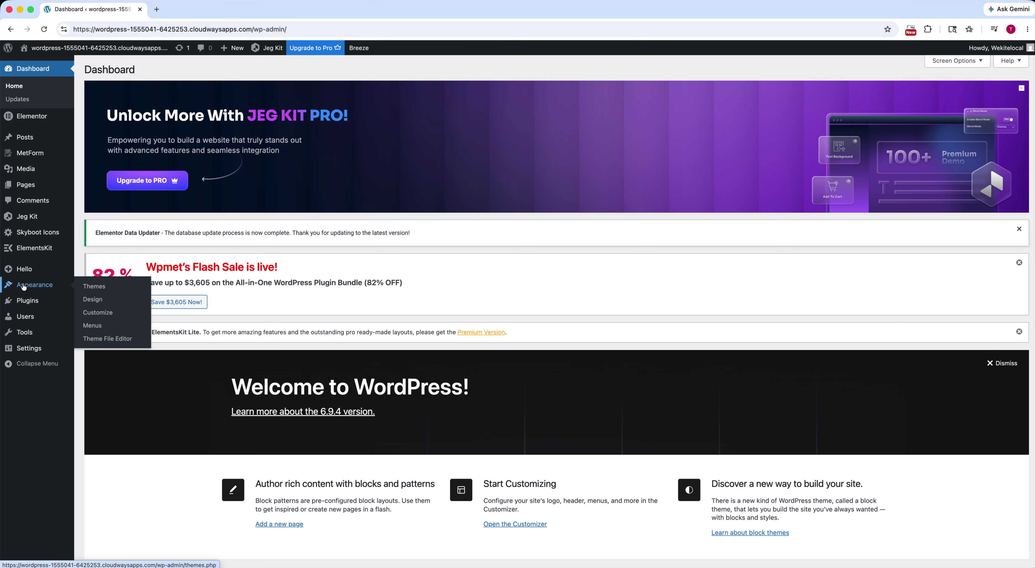
click(97, 331)
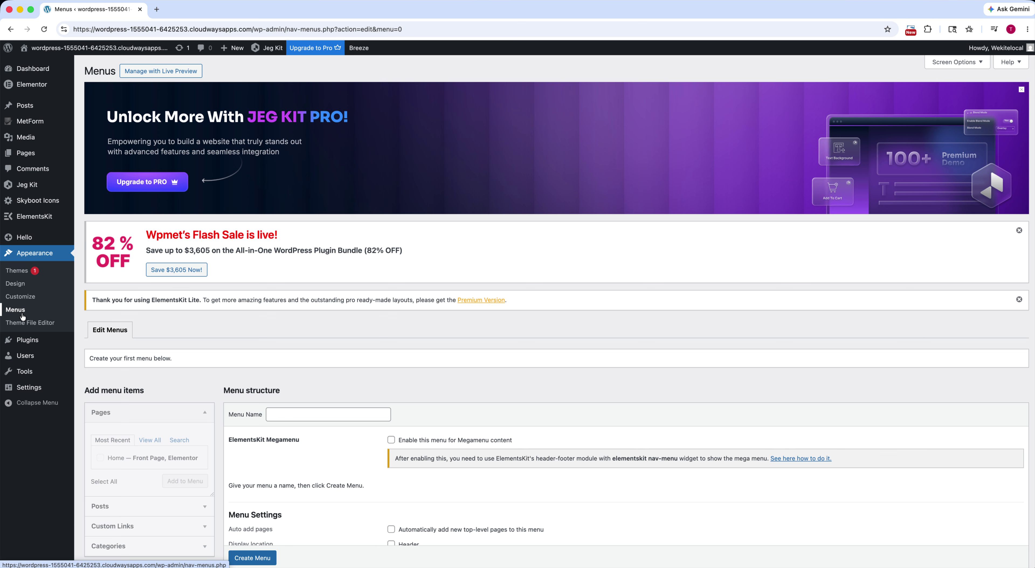
Step: Create a new menu named Main Navigation
click(296, 416)
text(M)
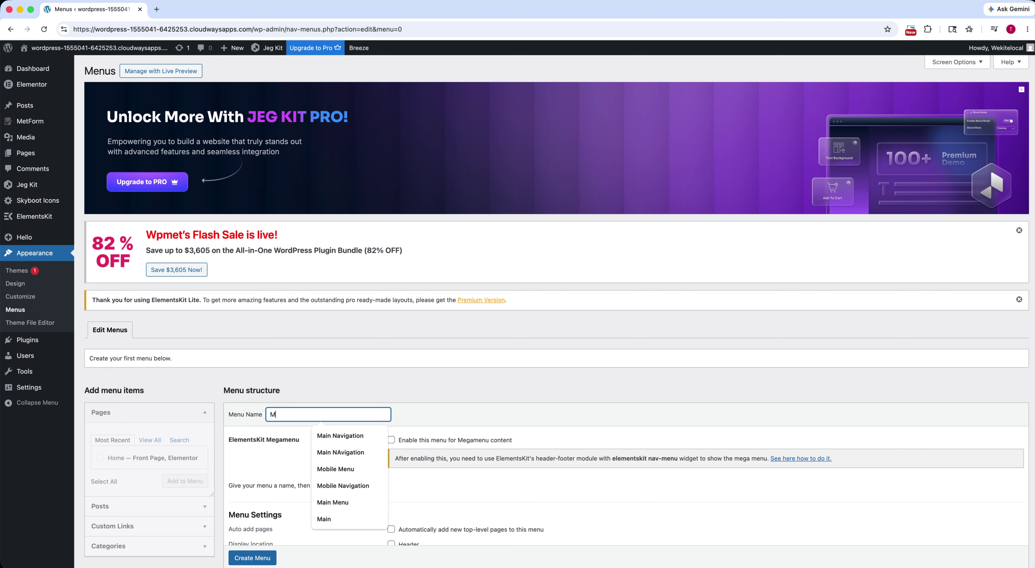
text(ain Navigation)
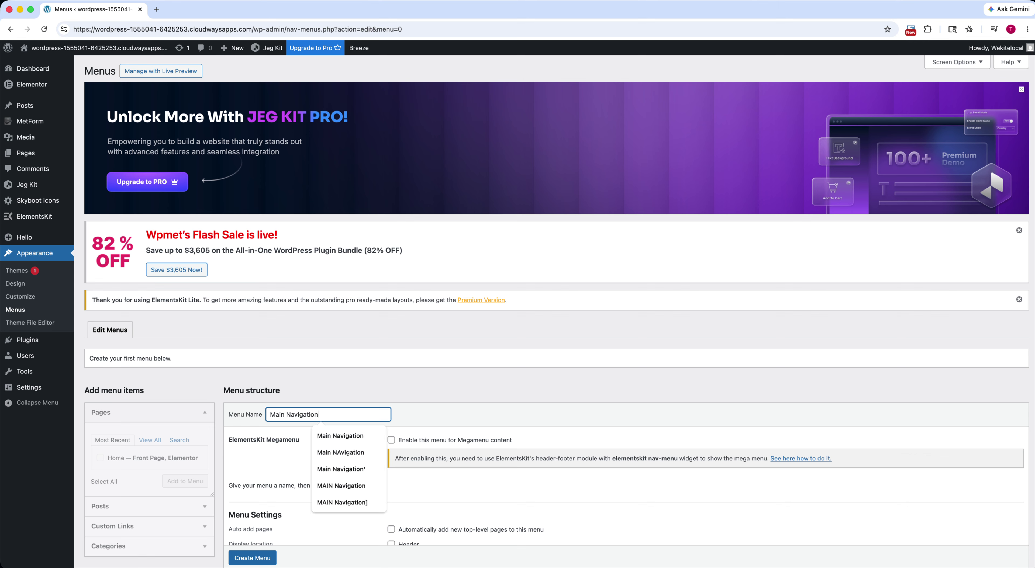
key(Return)
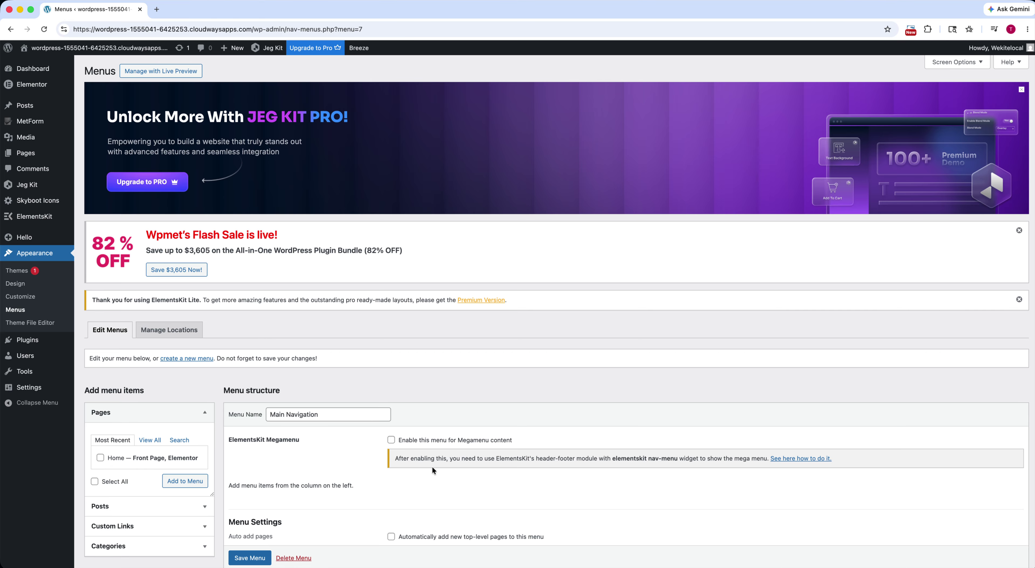
Step: Add the Home front page as an item in the Main Navigation menu
scroll(433, 471, down, 3)
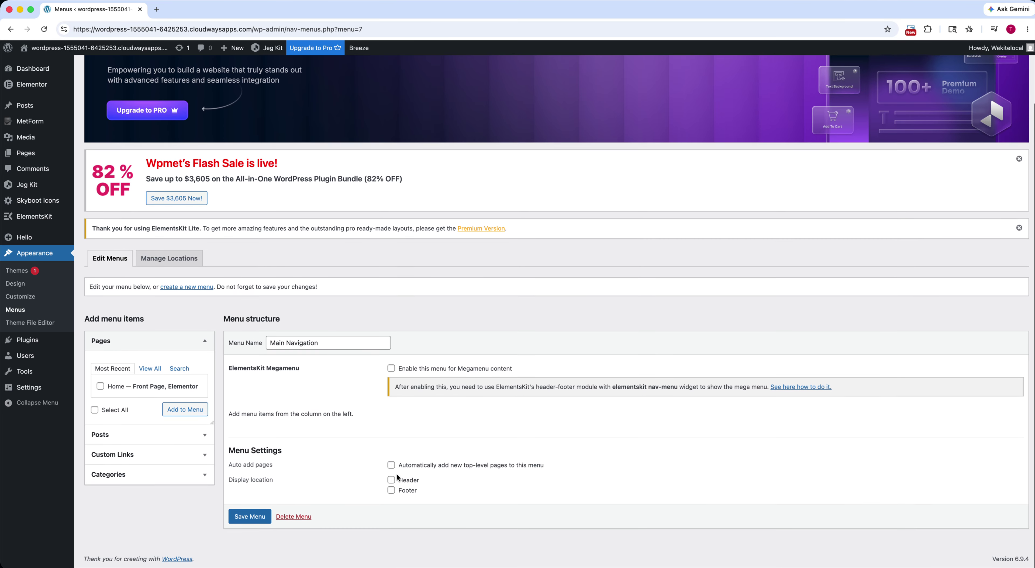
click(100, 388)
click(186, 412)
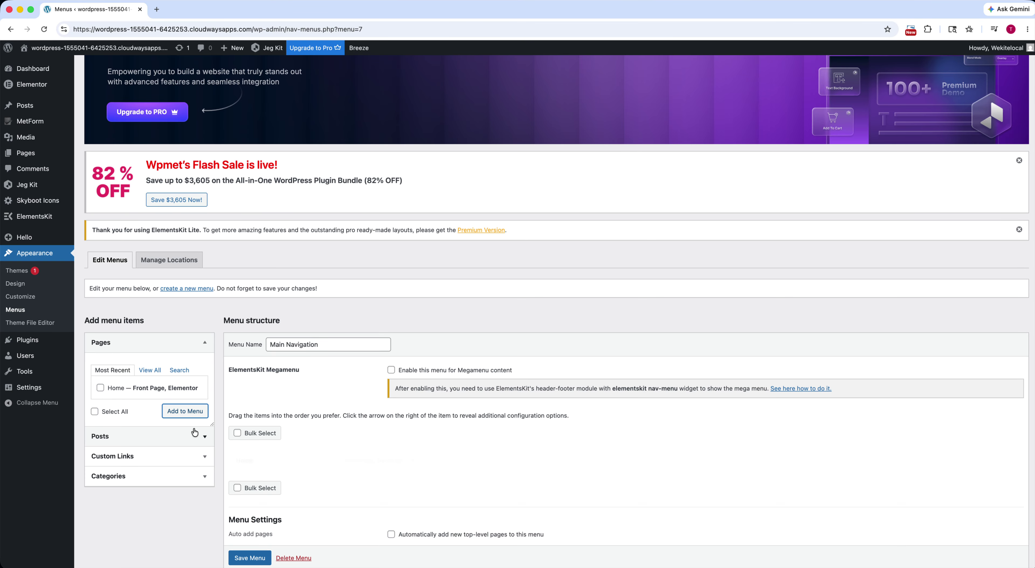
Step: Add a custom link to the menu with the link text Offices and the URL #
scroll(165, 446, down, 1)
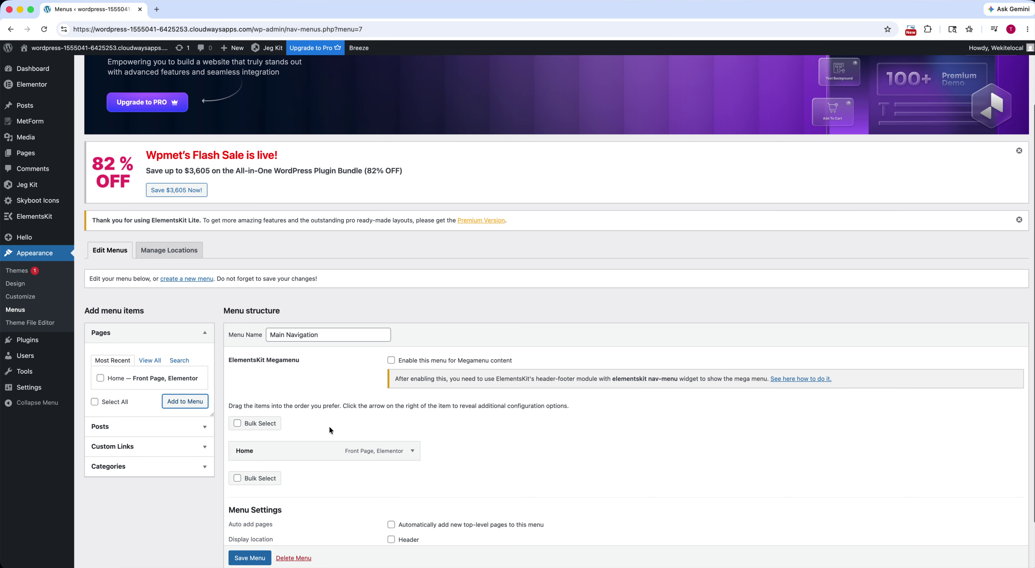
click(163, 454)
click(156, 418)
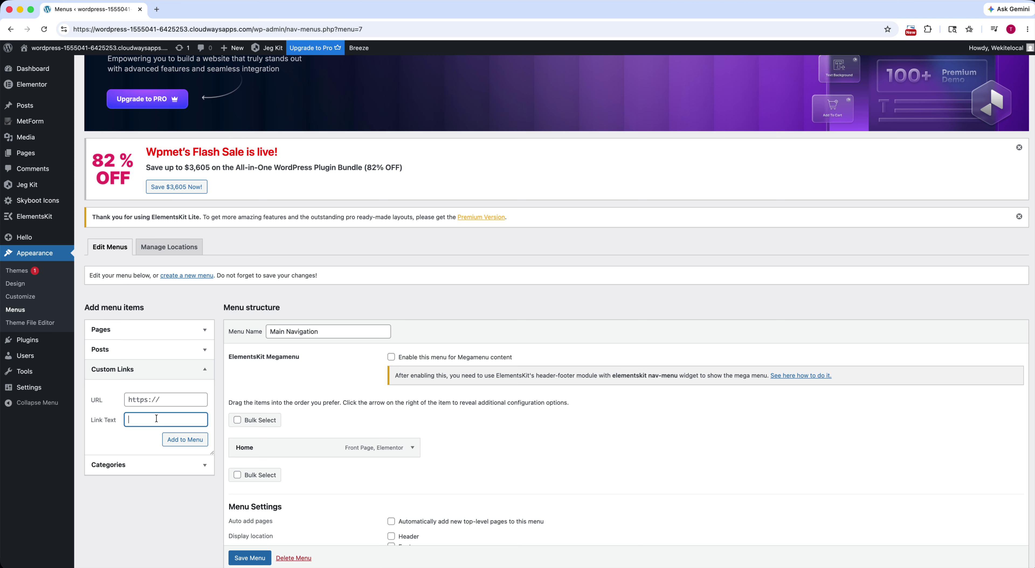
text(Offices)
click(182, 397)
text(#)
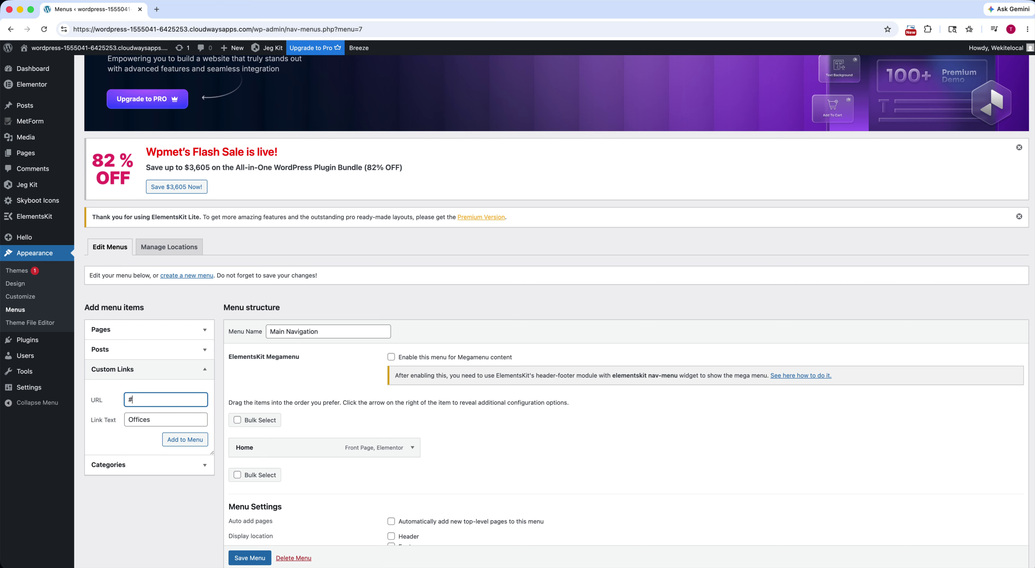
right_click(182, 441)
click(172, 442)
click(172, 442)
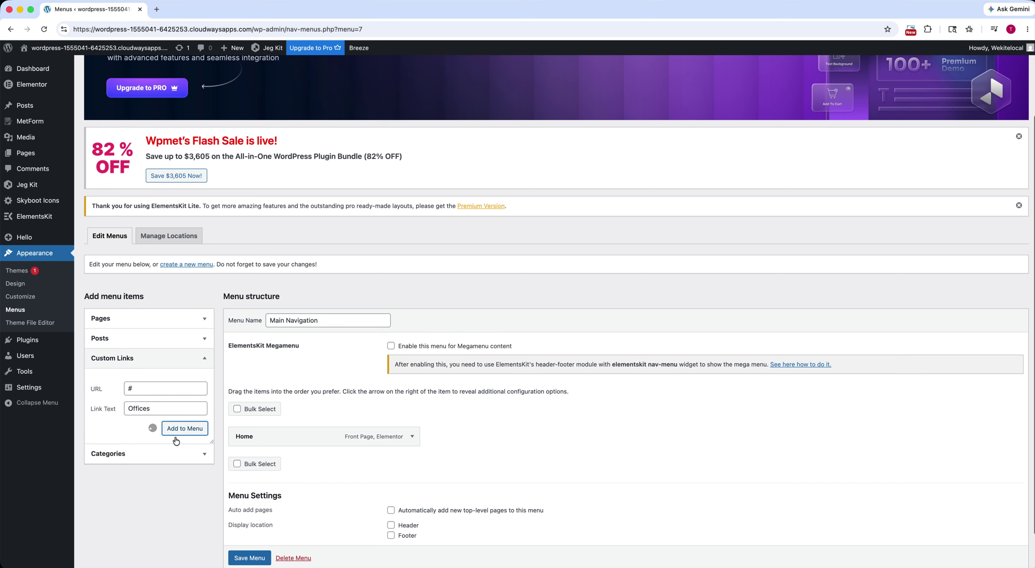
Step: Add a custom link to the menu with the link text Doctors and the URL #
click(142, 411)
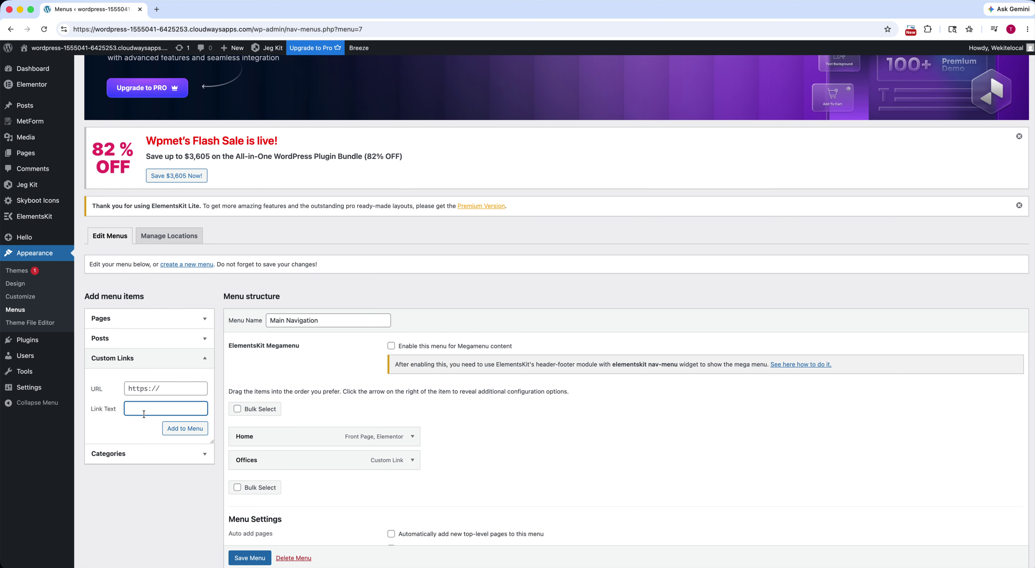
text(Doctors)
click(144, 386)
text(#)
key(Return)
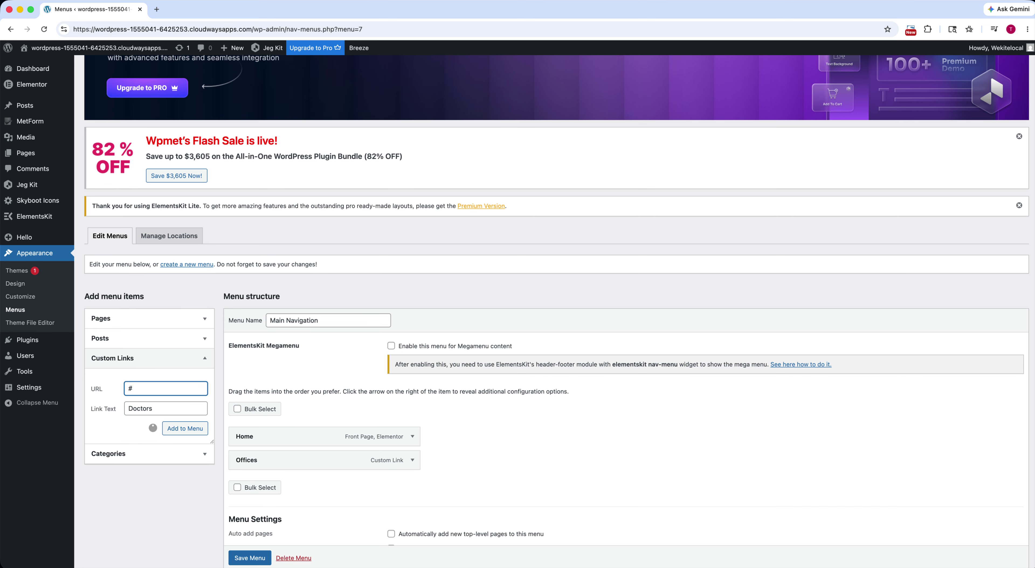
Step: Add a custom link with the text Latest News and the URL #, and save the Main Navigation menu
scroll(160, 376, down, 2)
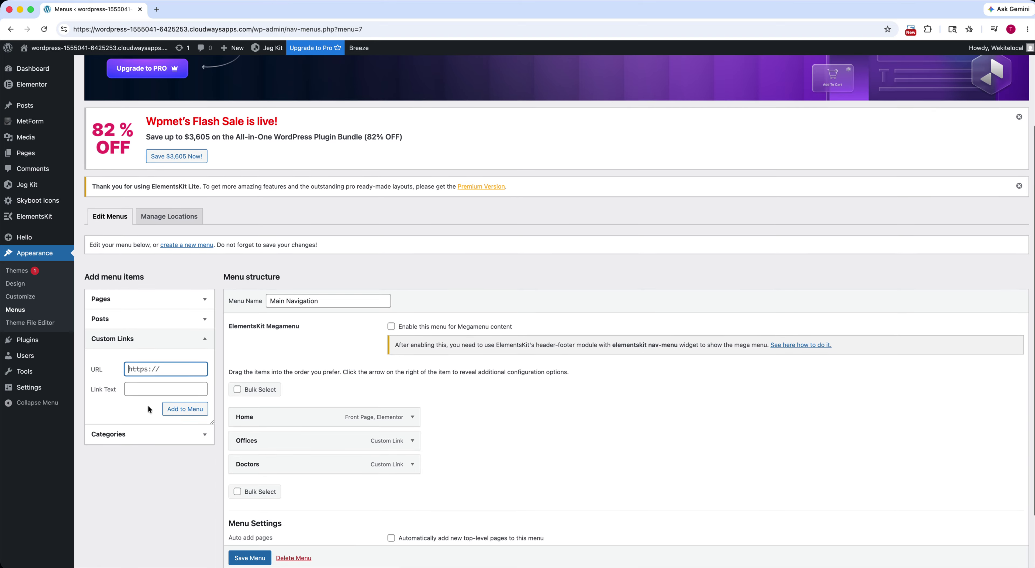
click(156, 373)
text(Latest News)
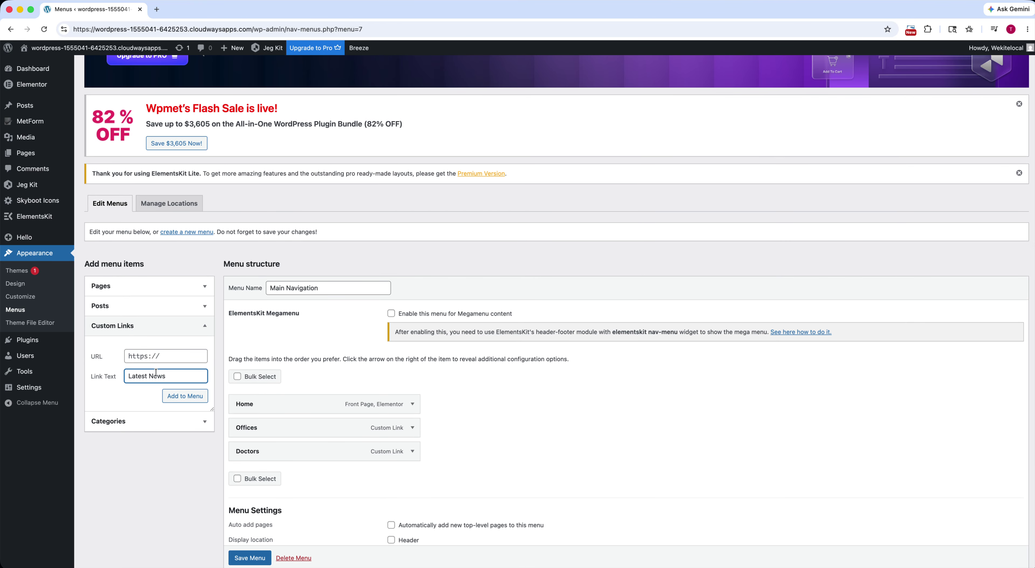
click(150, 354)
text(#)
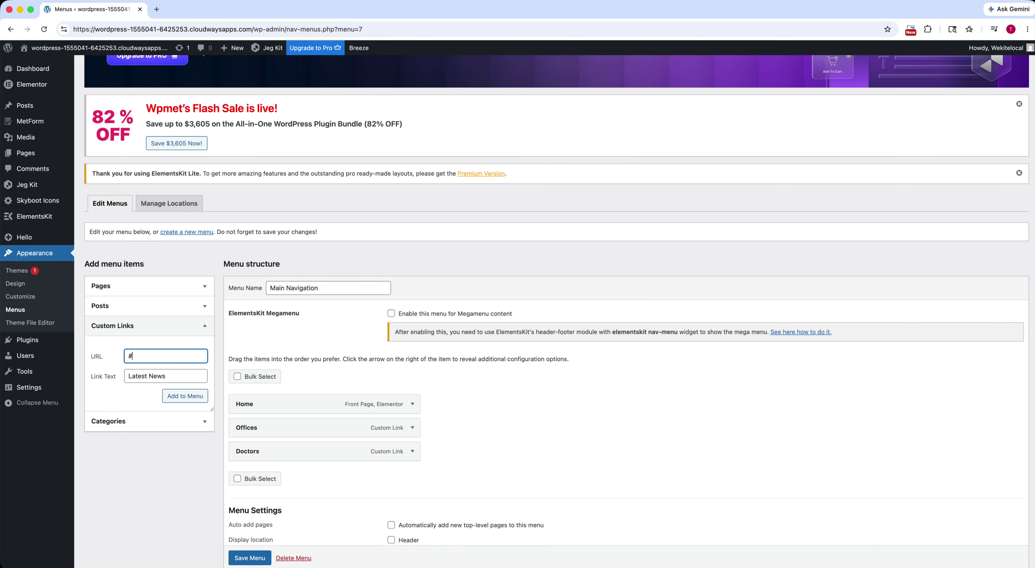
click(163, 376)
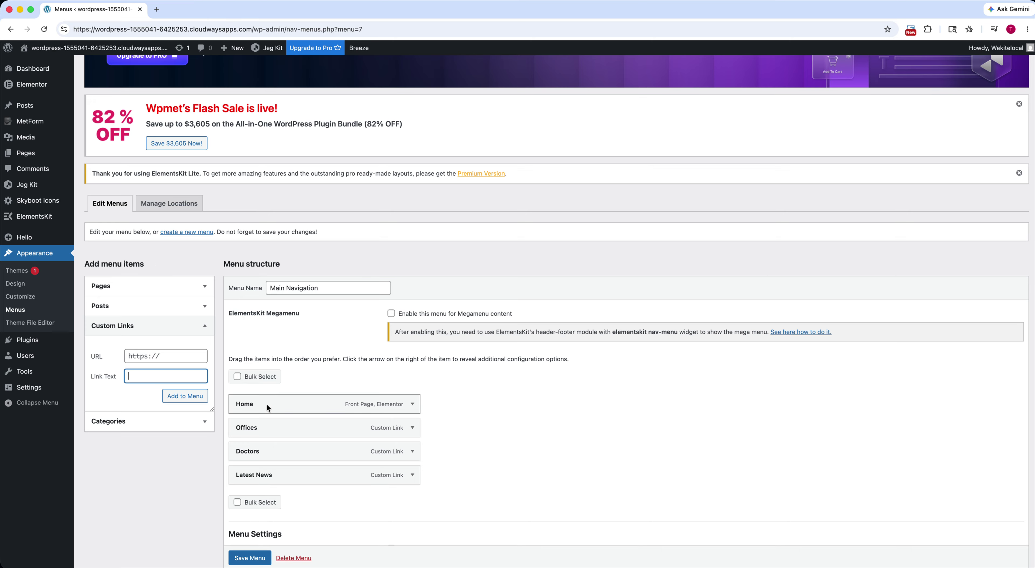
scroll(245, 558, down, 2)
click(245, 559)
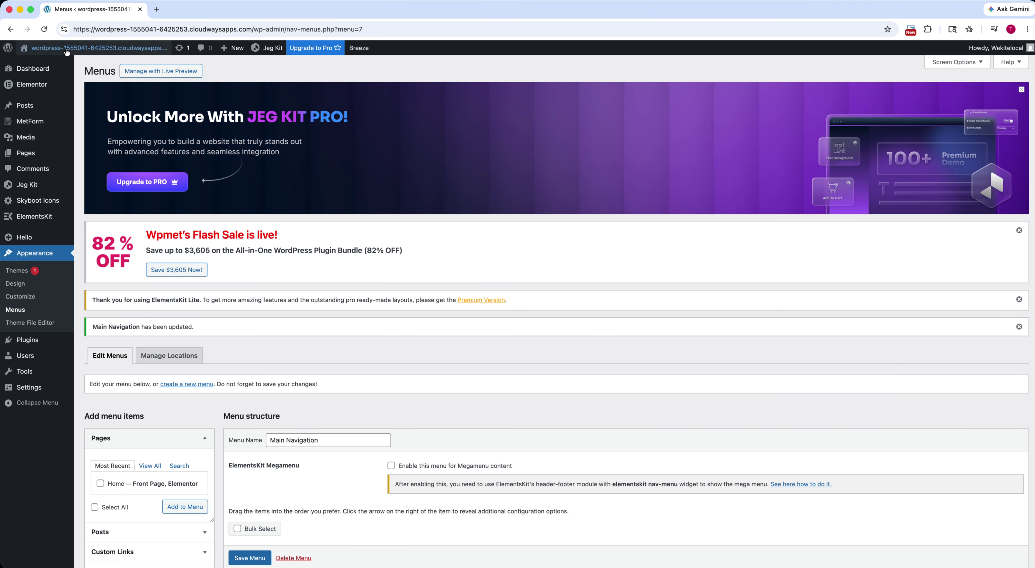
Step: Open the live site in a new browser tab and open its Header template for editing in Elementor
mouse_move(44, 50)
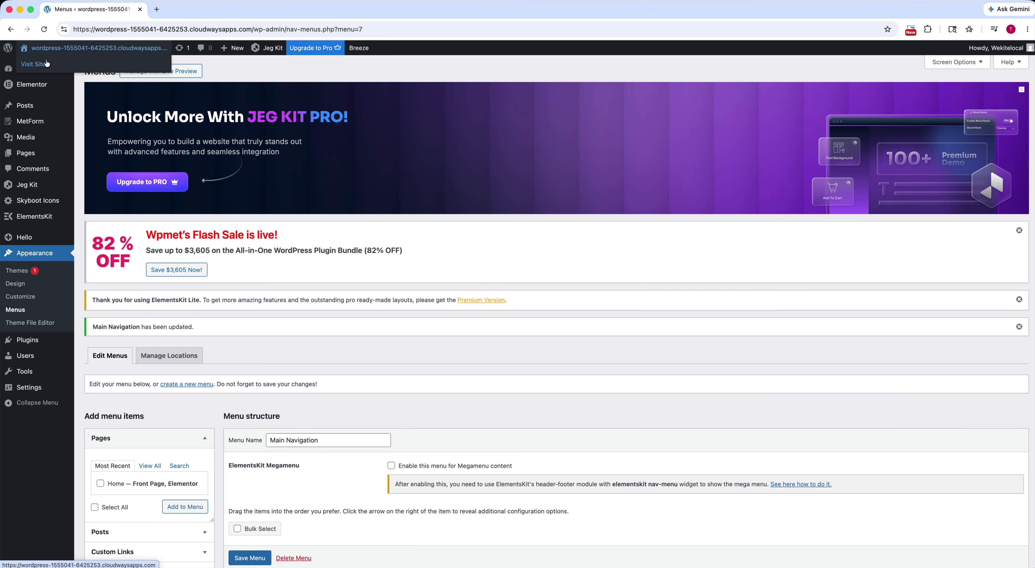
right_click(50, 69)
click(49, 69)
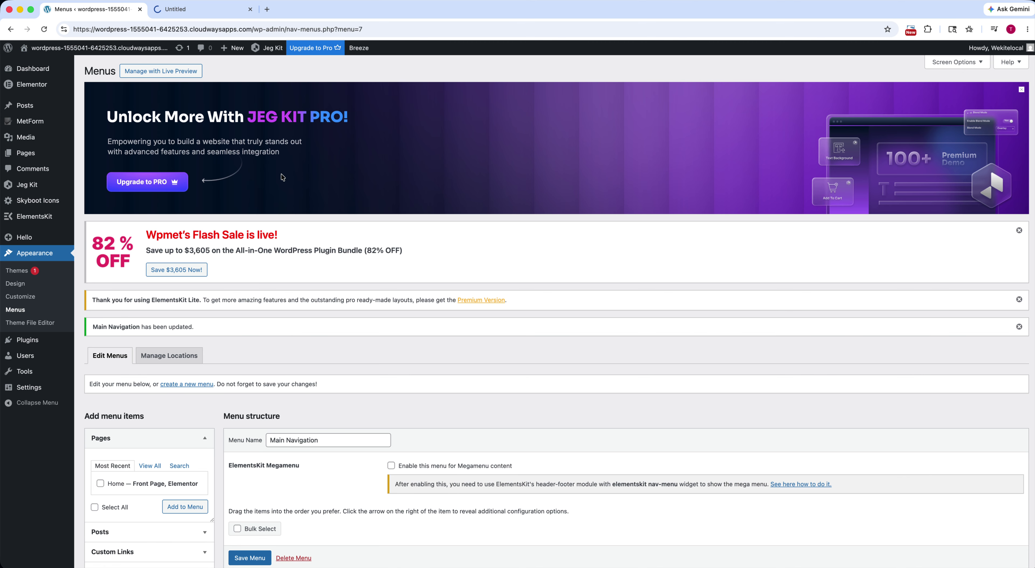
click(213, 12)
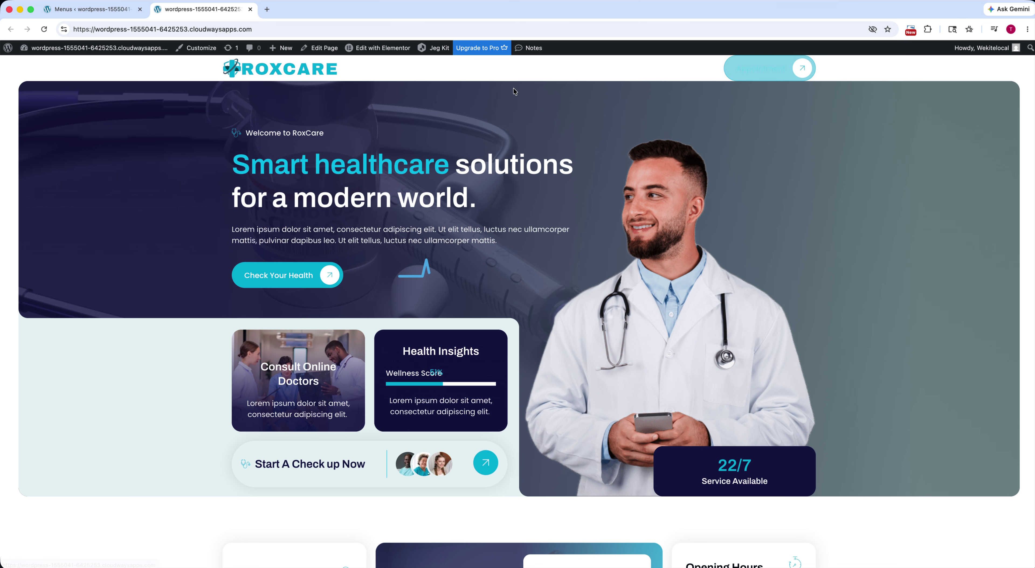
click(384, 51)
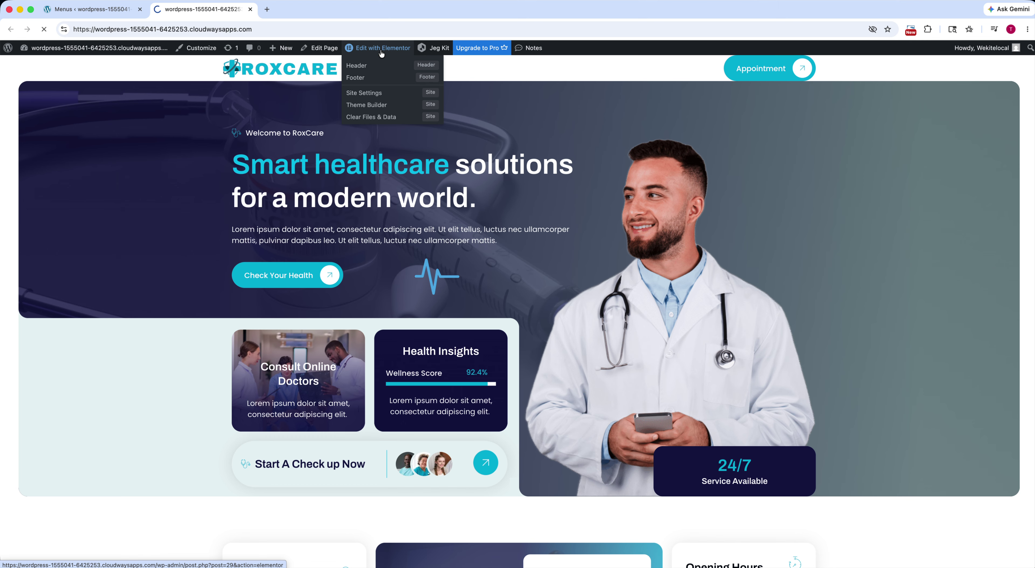
click(357, 65)
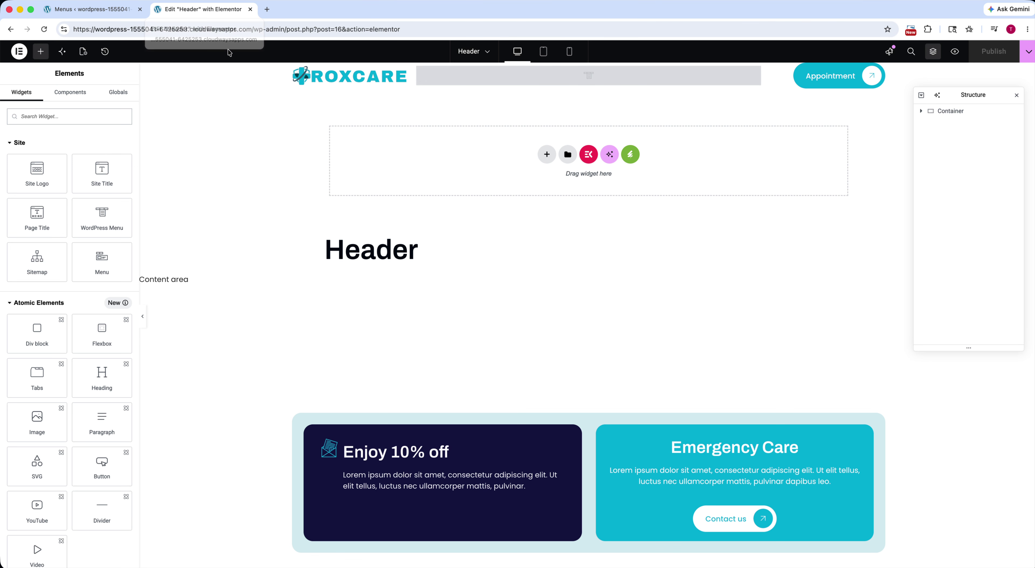
Step: Edit the empty ElementsKit Nav Menu in the header and assign the Main Navigation menu to it
right_click(527, 77)
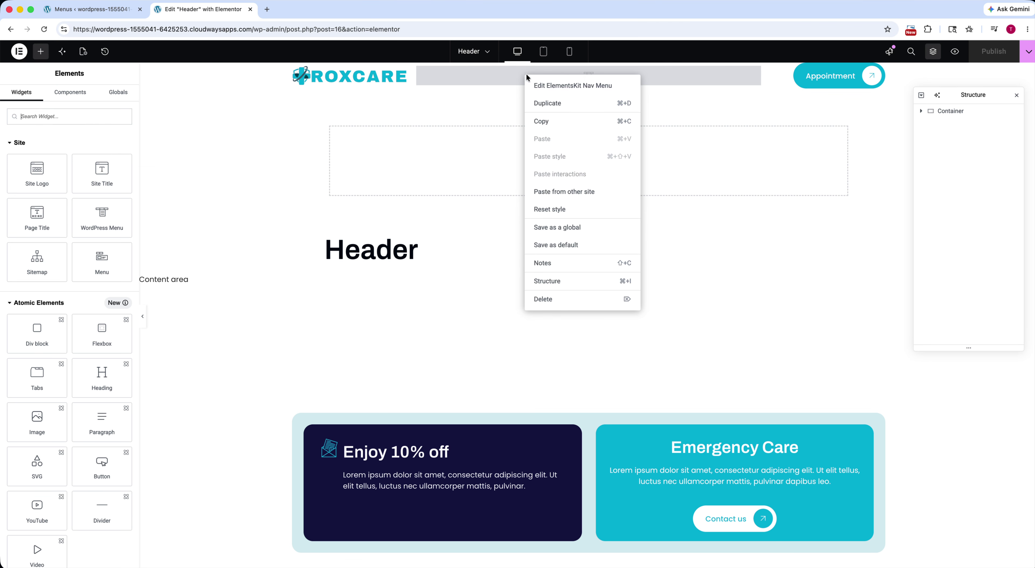
click(542, 86)
click(104, 153)
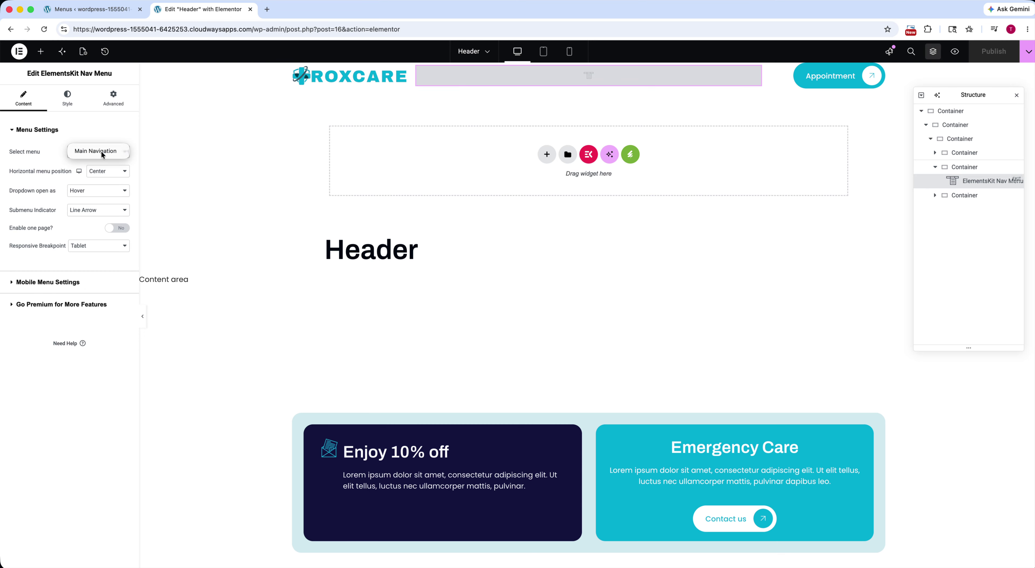
click(103, 152)
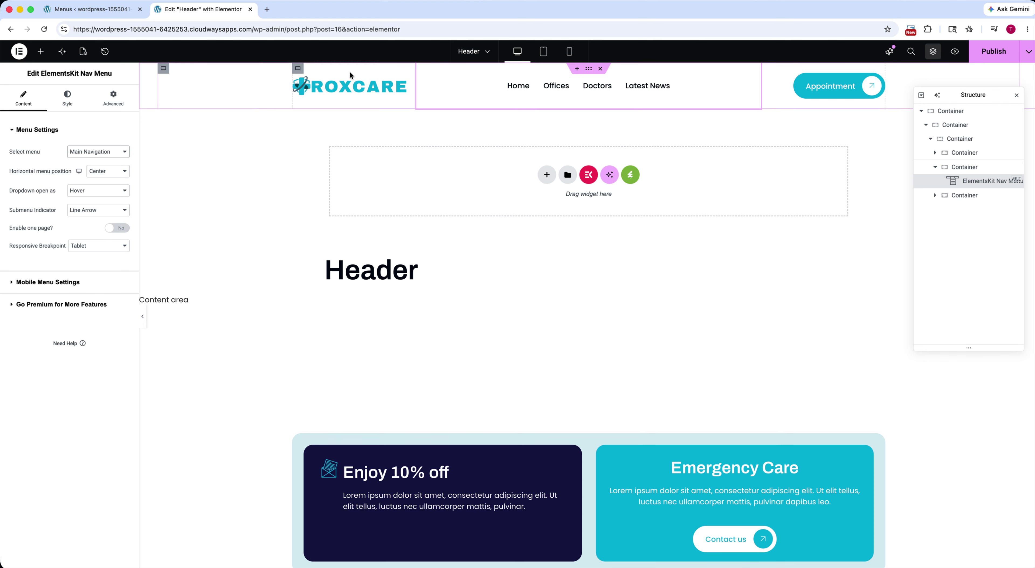
Step: Add a flexbox container below the header row with a one-third and two-thirds column structure, and make its first column much narrower
right_click(546, 174)
click(546, 174)
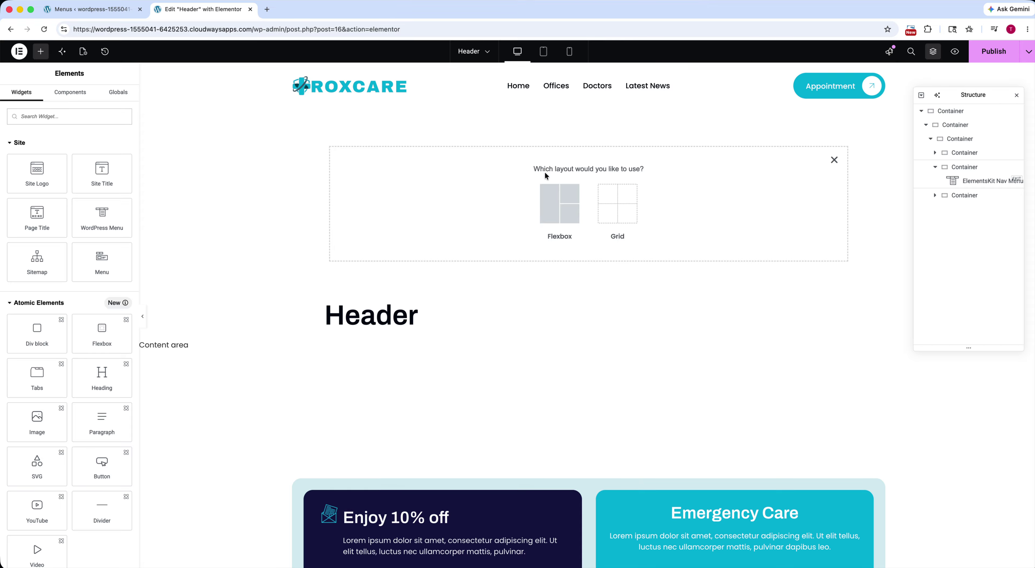
click(558, 204)
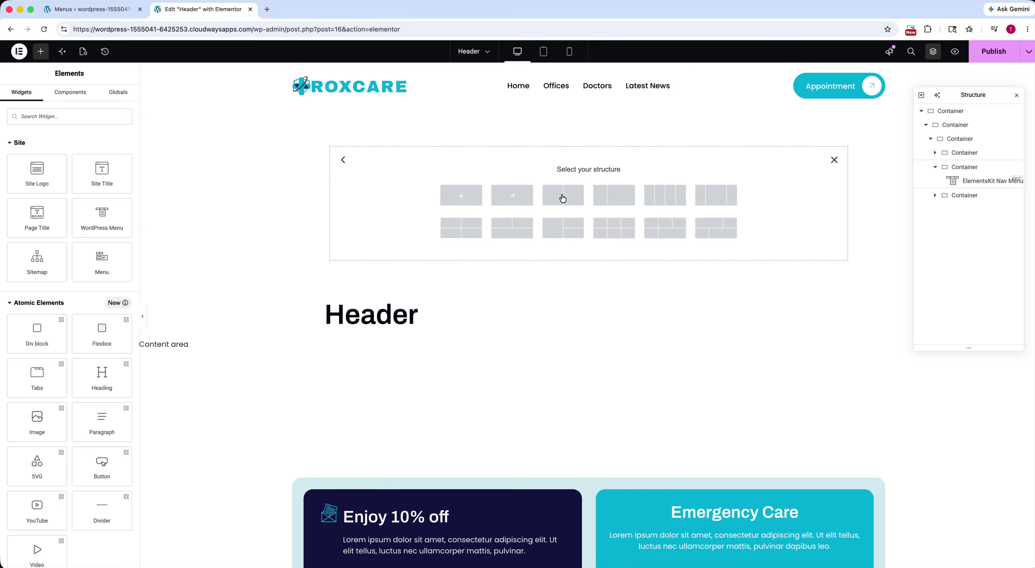
click(613, 195)
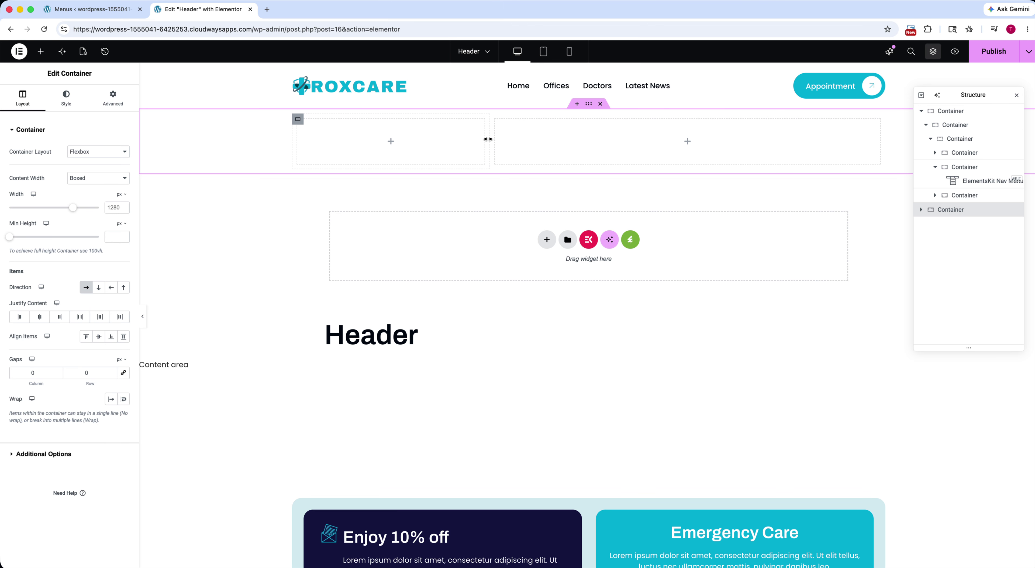
drag(484, 143, 342, 136)
Step: Add an Image widget to the narrow first column of the new row and set its picture to Logo-hero.png from the media library
click(34, 52)
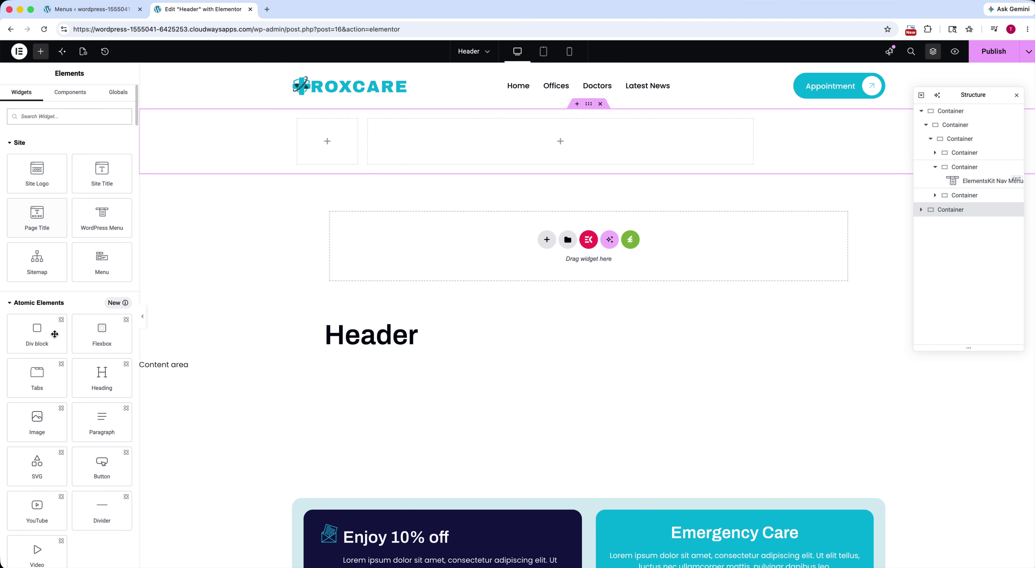
drag(51, 428, 342, 140)
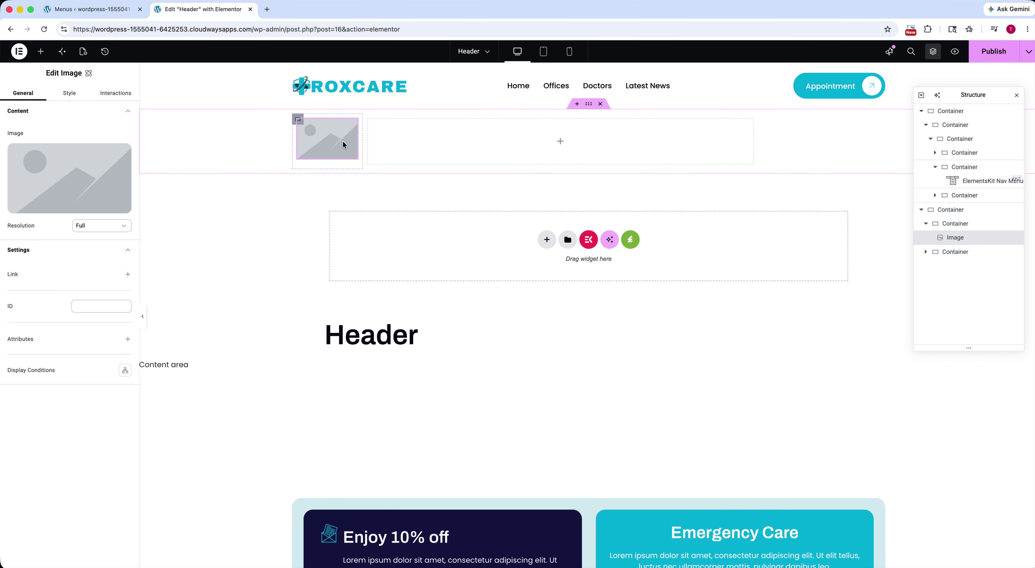
click(87, 189)
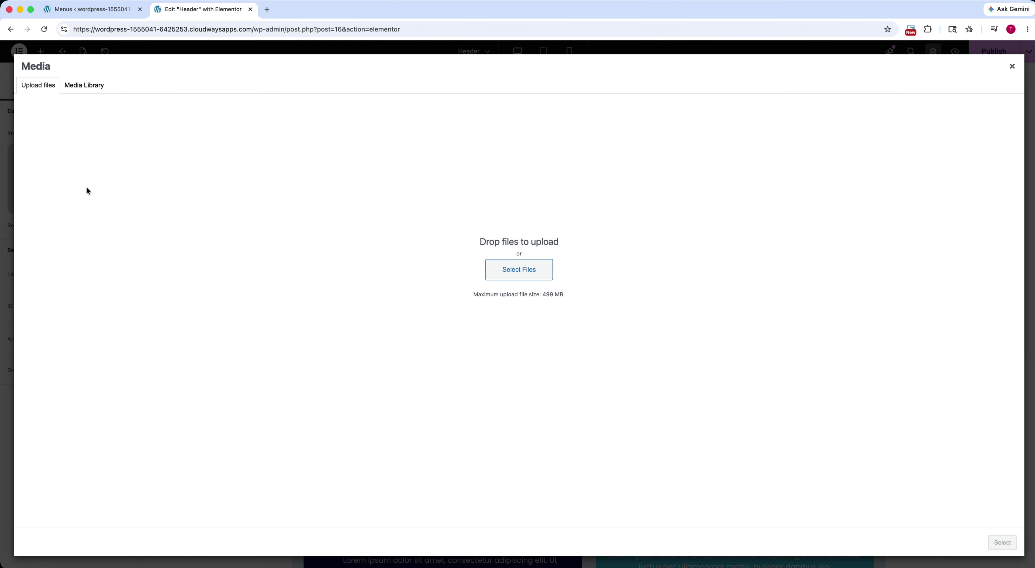
click(93, 86)
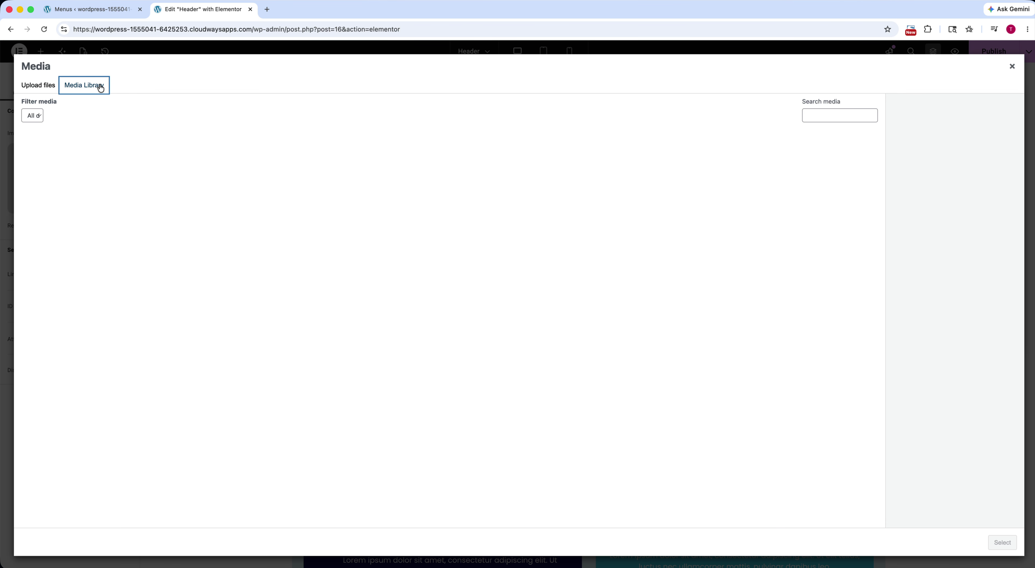
click(265, 309)
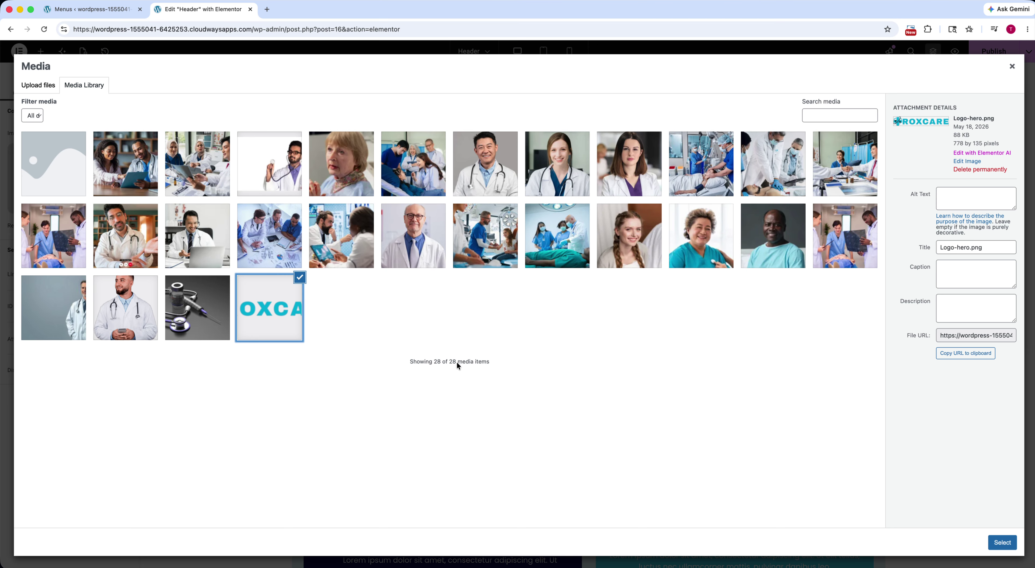
click(1002, 542)
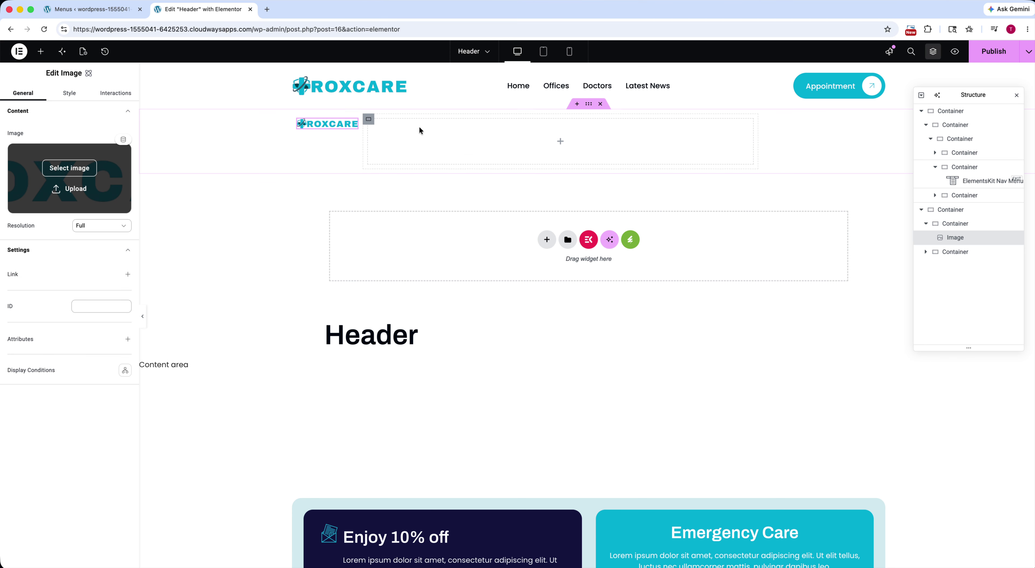
Step: Widen the column holding the new logo image and set its container width to 25%
drag(363, 129, 394, 153)
right_click(296, 117)
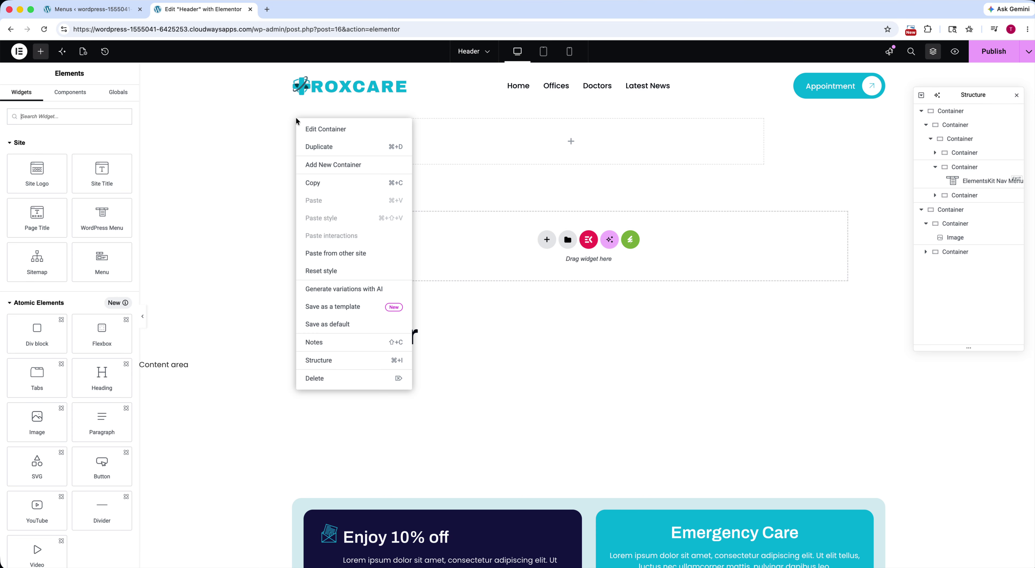
click(306, 129)
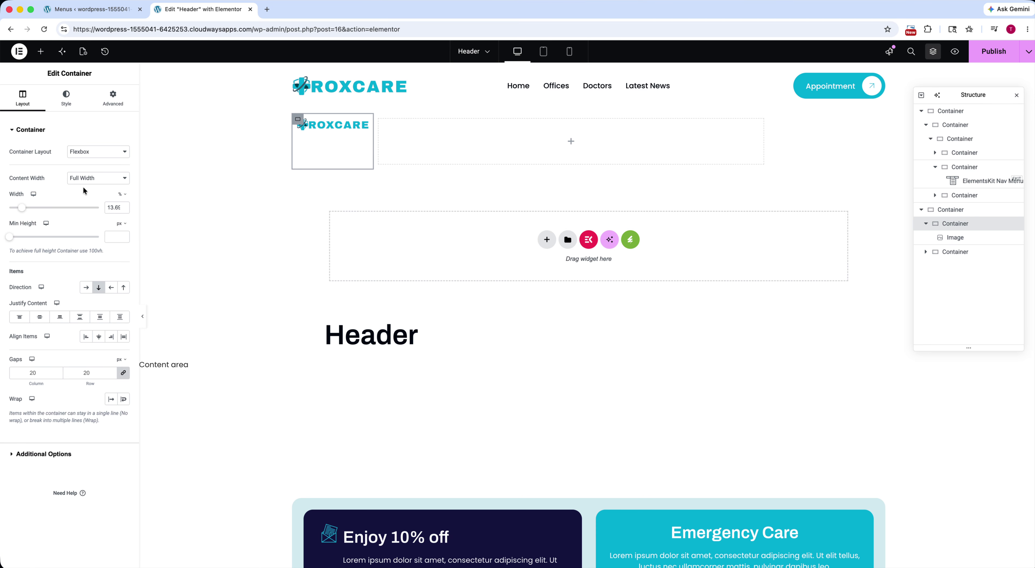
double_click(117, 207)
text(25)
Step: Find the menu widgets and place a WordPress Menu widget in the empty second column beside the new logo
right_click(534, 139)
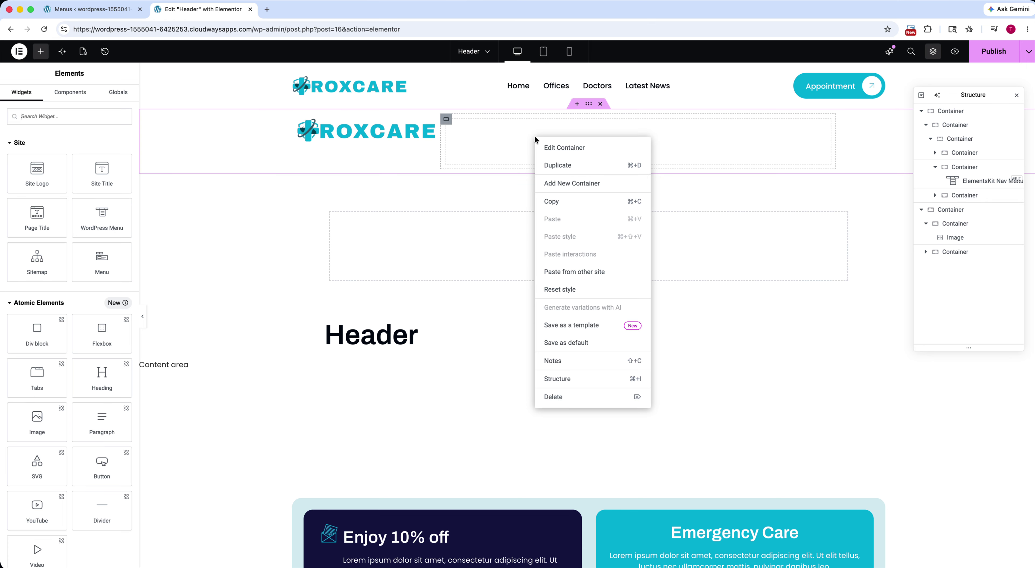
click(67, 114)
text(navi)
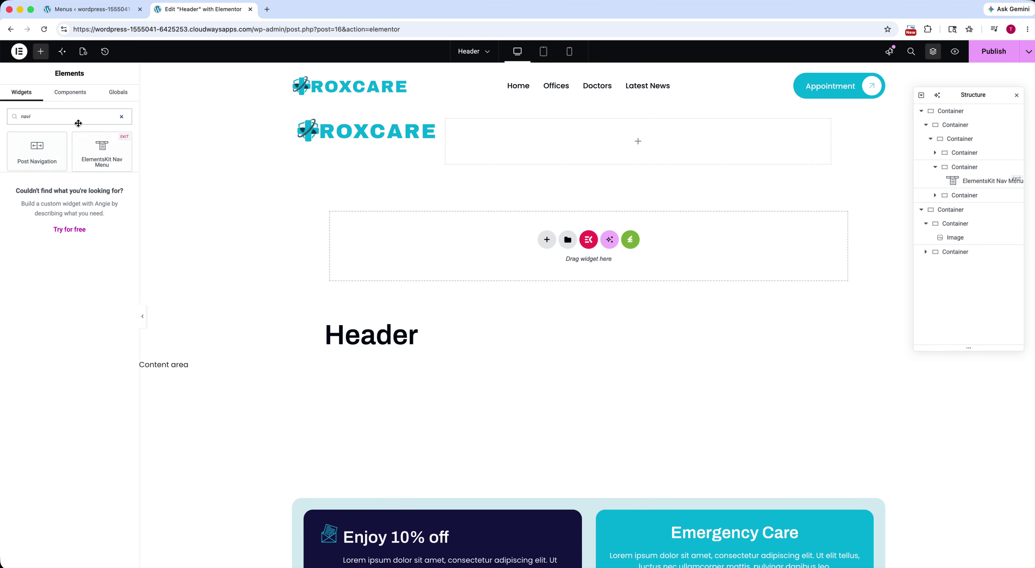
double_click(60, 112)
text(menu)
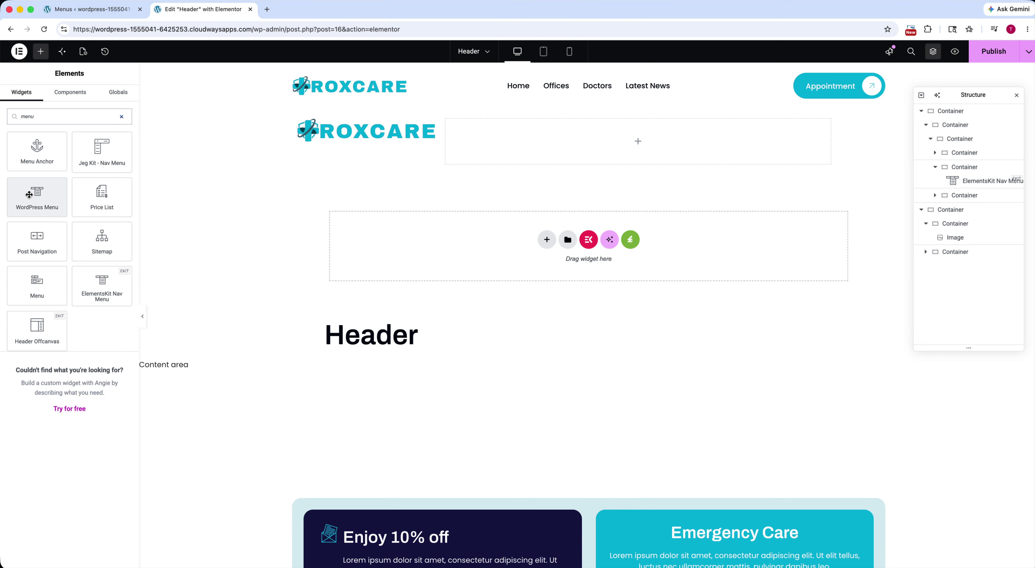
drag(29, 194, 507, 129)
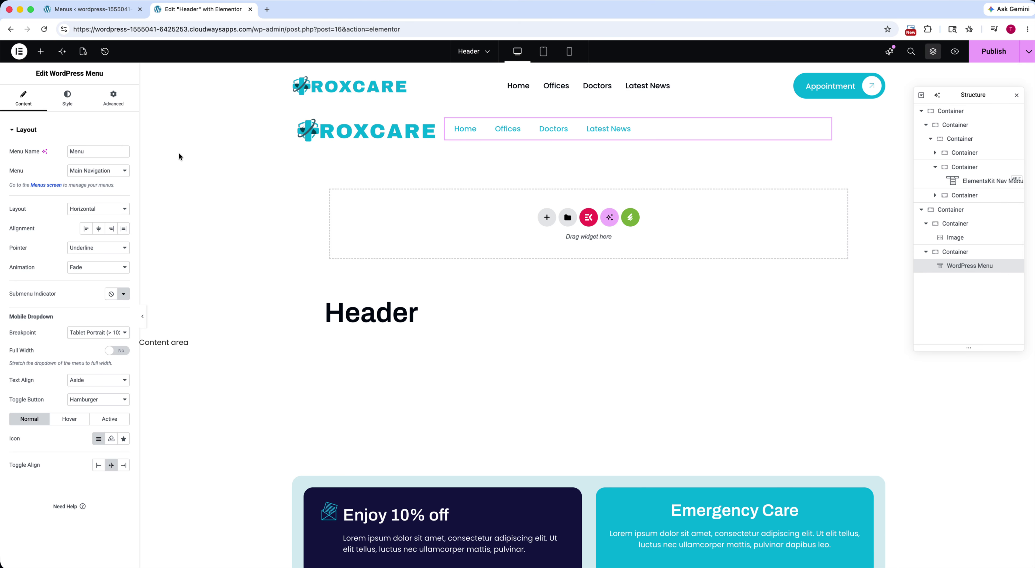
Step: Keep Main Navigation as the WordPress Menu's source, set its alignment to End, and open its style settings
right_click(563, 133)
click(579, 139)
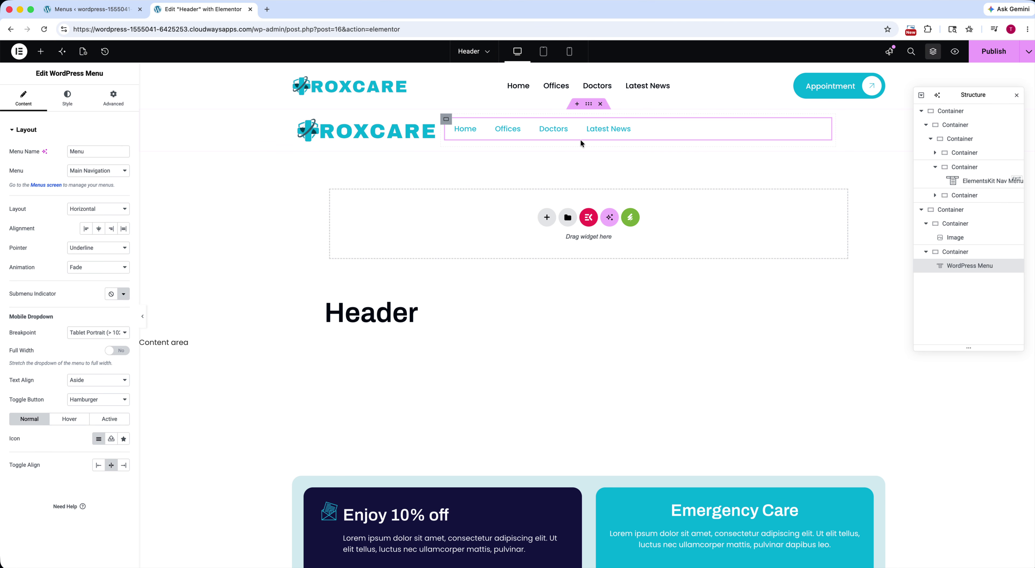
click(88, 171)
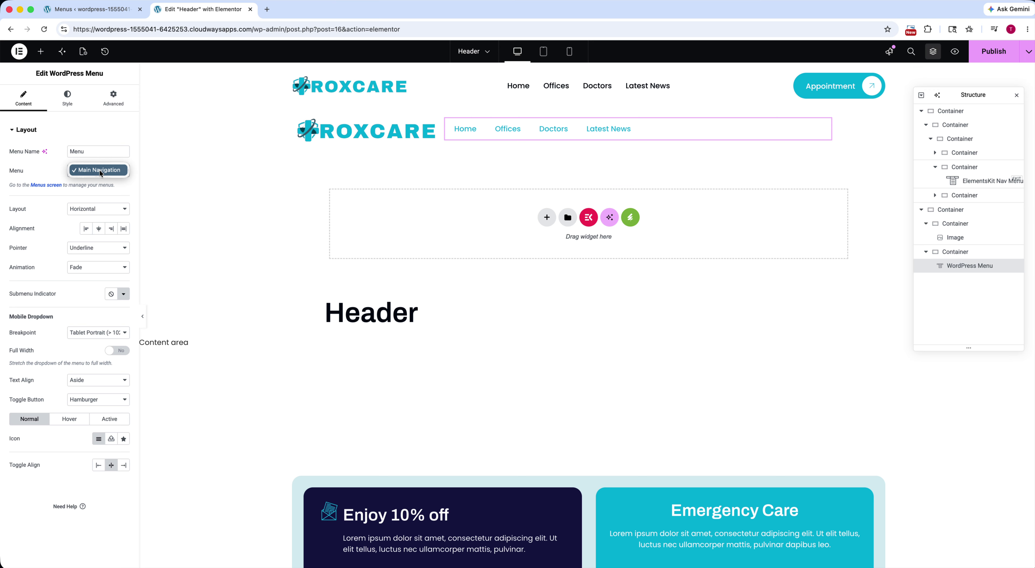
click(107, 229)
click(110, 230)
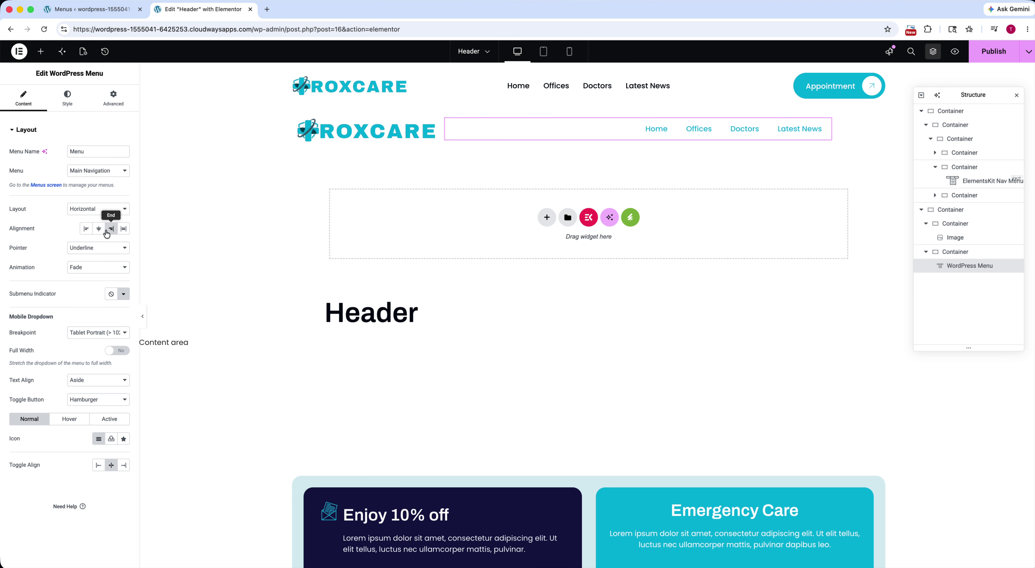
click(67, 98)
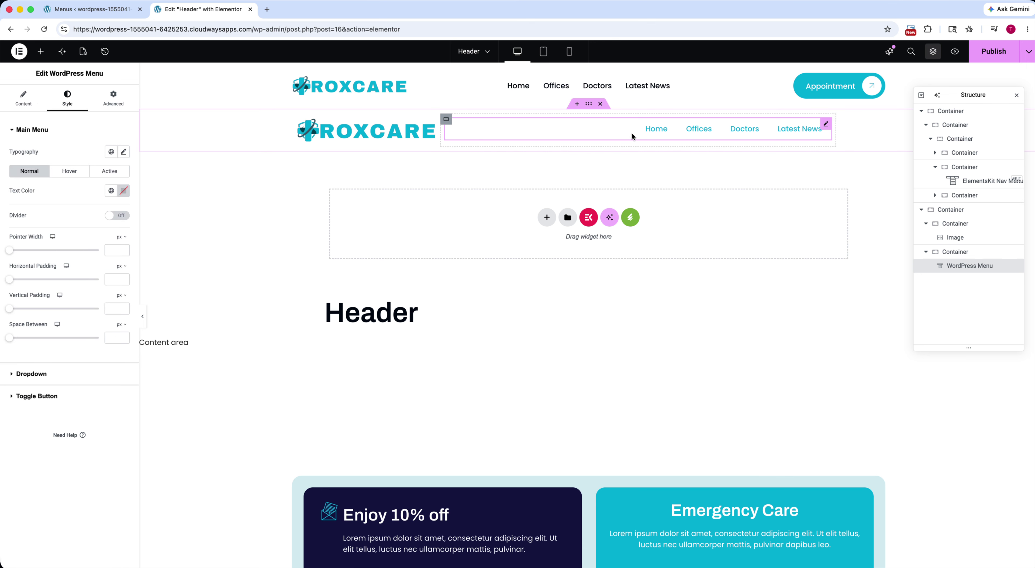
Step: Delete the added second header row with its logo and menu, and publish the Header template
click(600, 106)
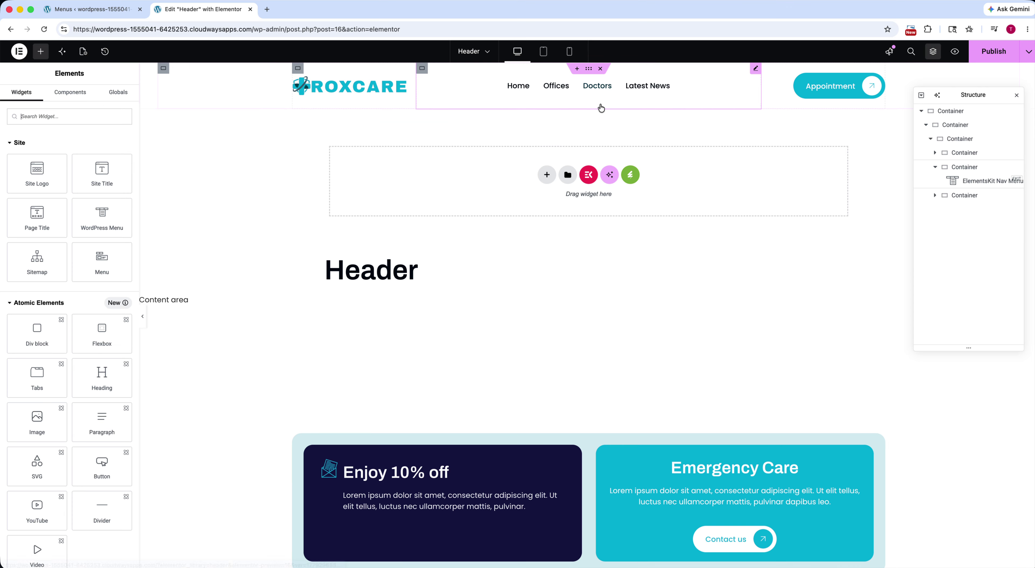
click(1003, 53)
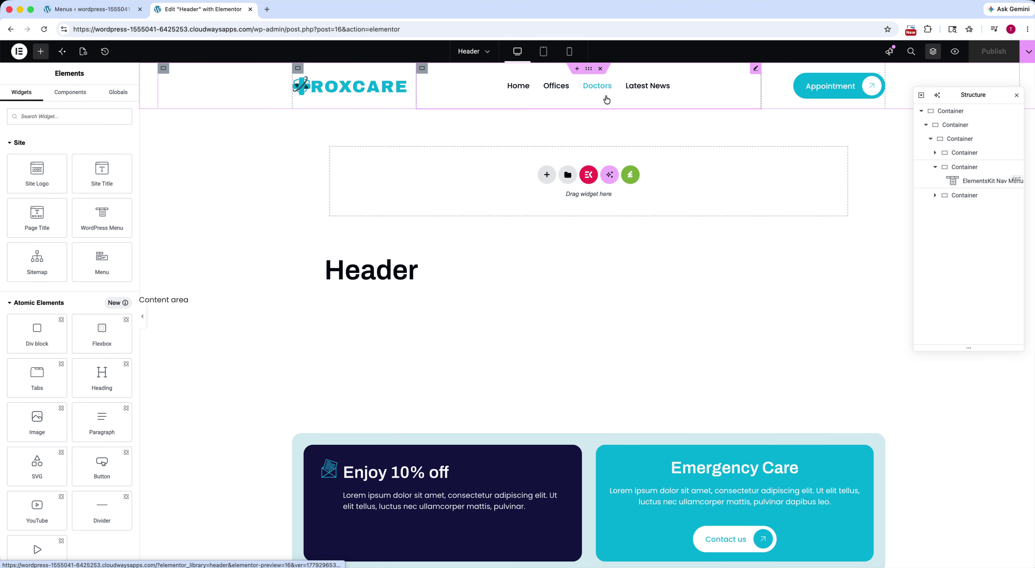
Step: Open sanfordian.com in a new browser tab and go to its Search page of business listings
click(267, 8)
click(269, 28)
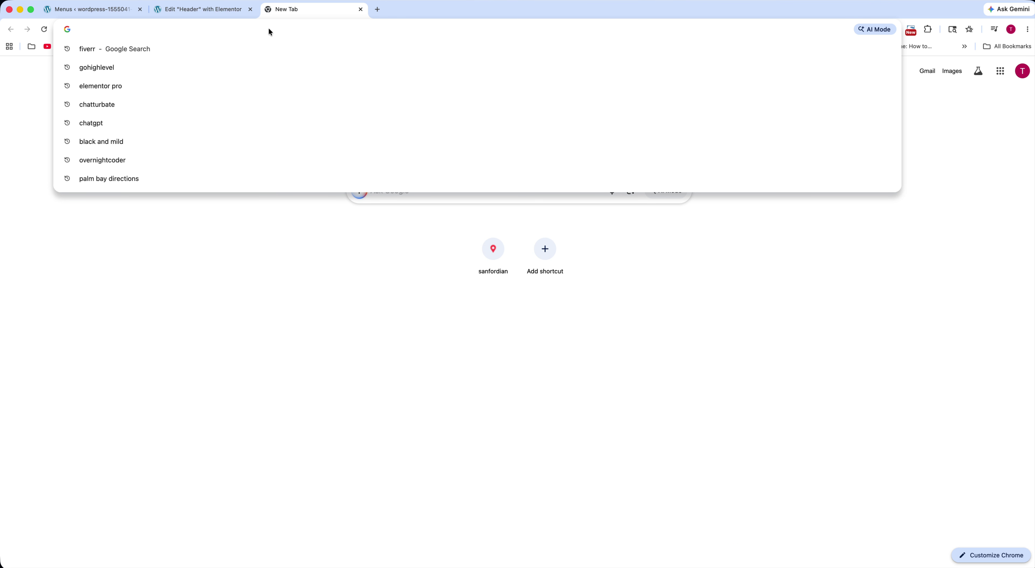
text(sanfordian.com)
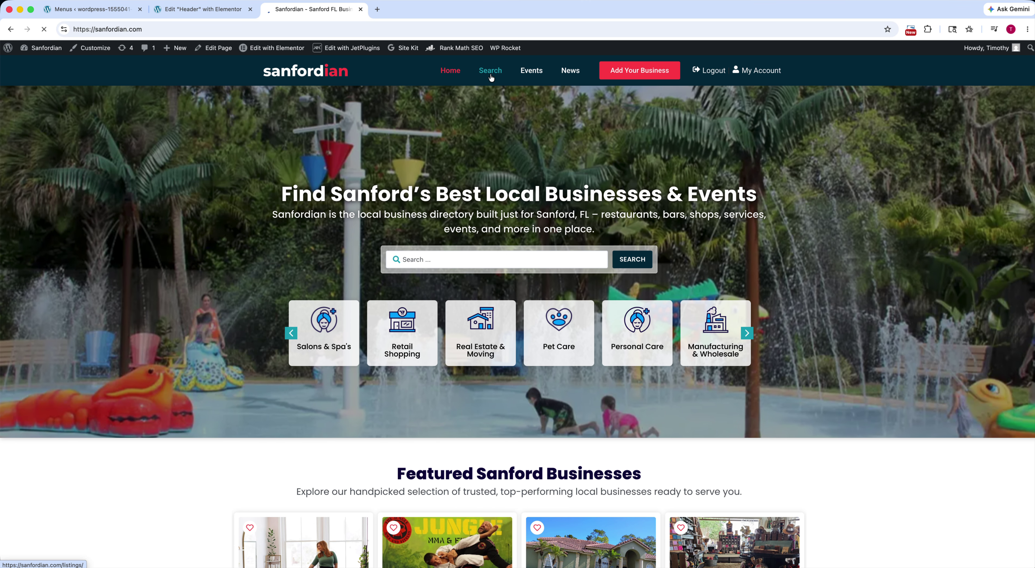
click(491, 78)
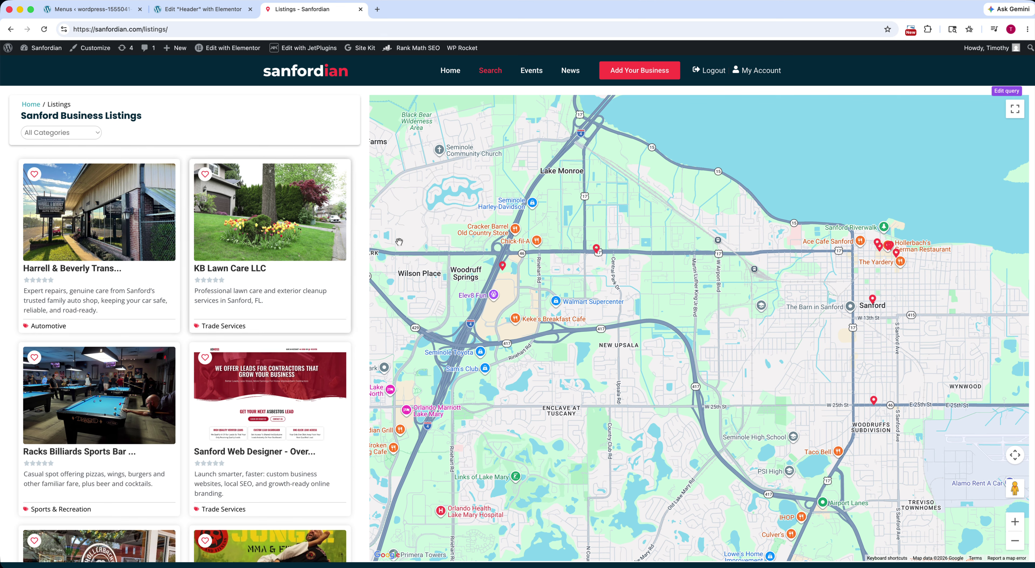
Step: Look through the Sanford business listings beside the map, and return to the site's home page before closing its tab
scroll(256, 273, down, 4)
scroll(255, 274, down, 5)
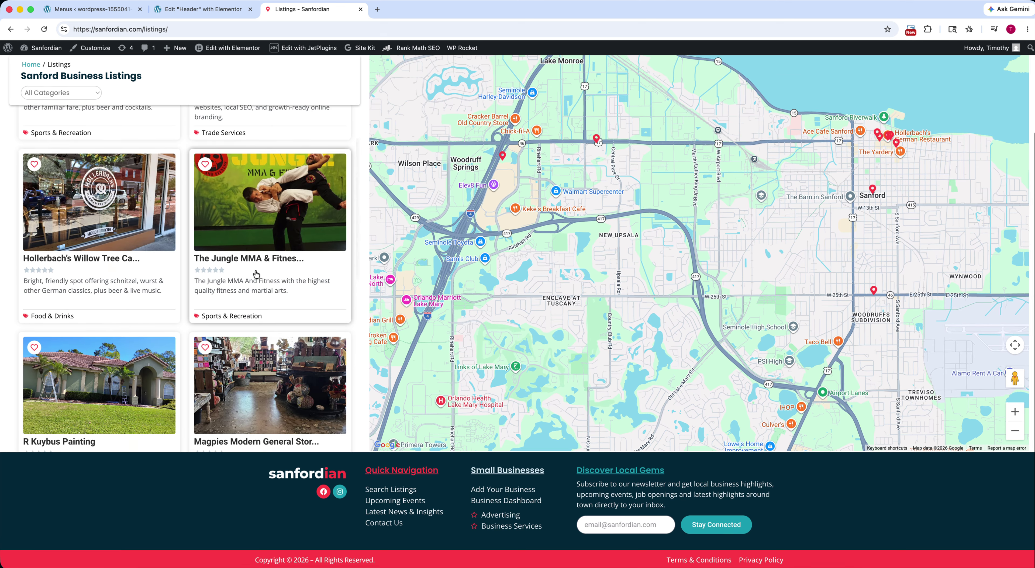
scroll(298, 249, up, 5)
scroll(311, 241, down, 5)
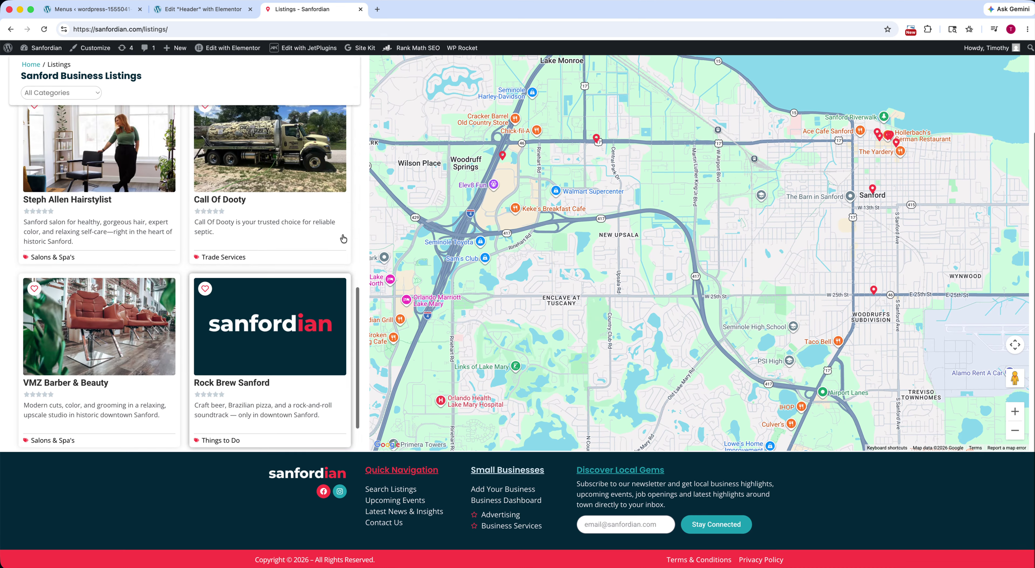
scroll(311, 241, up, 5)
scroll(442, 117, up, 5)
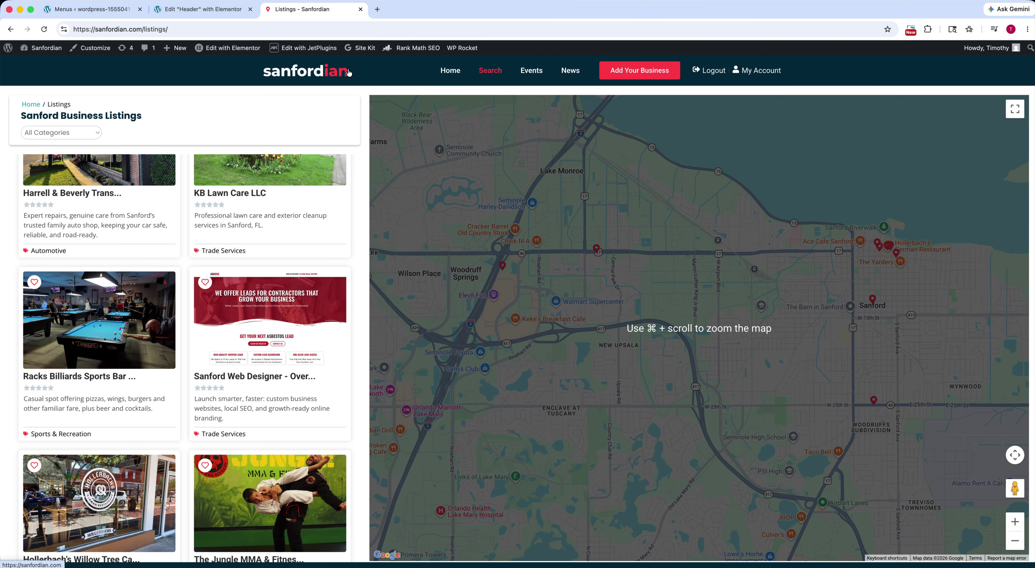
click(339, 75)
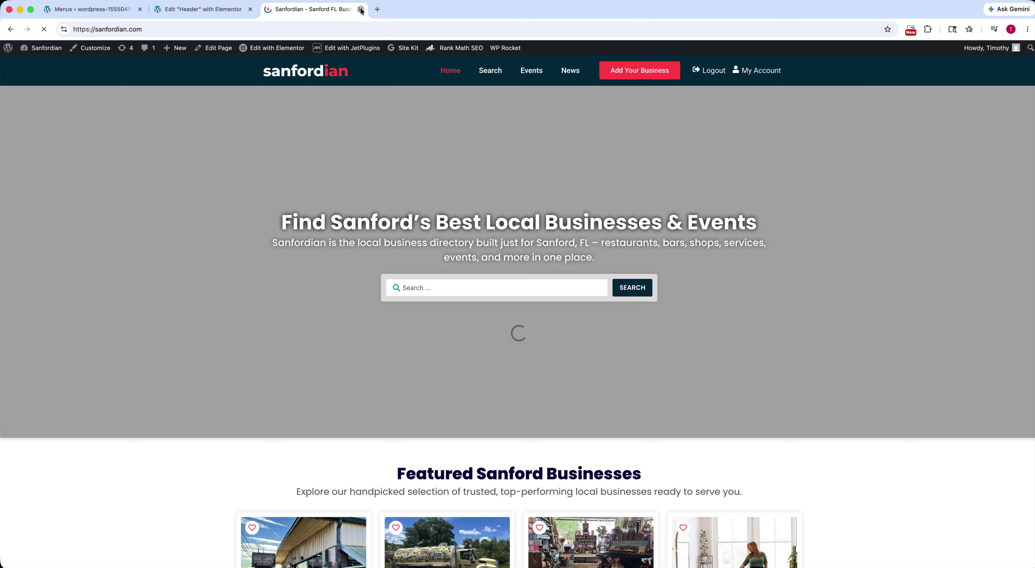
click(360, 9)
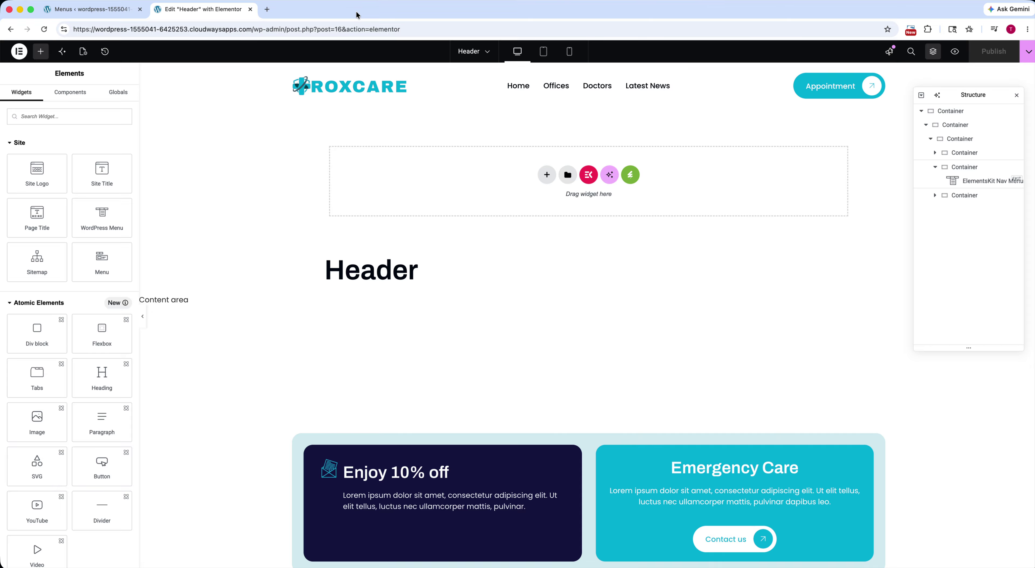